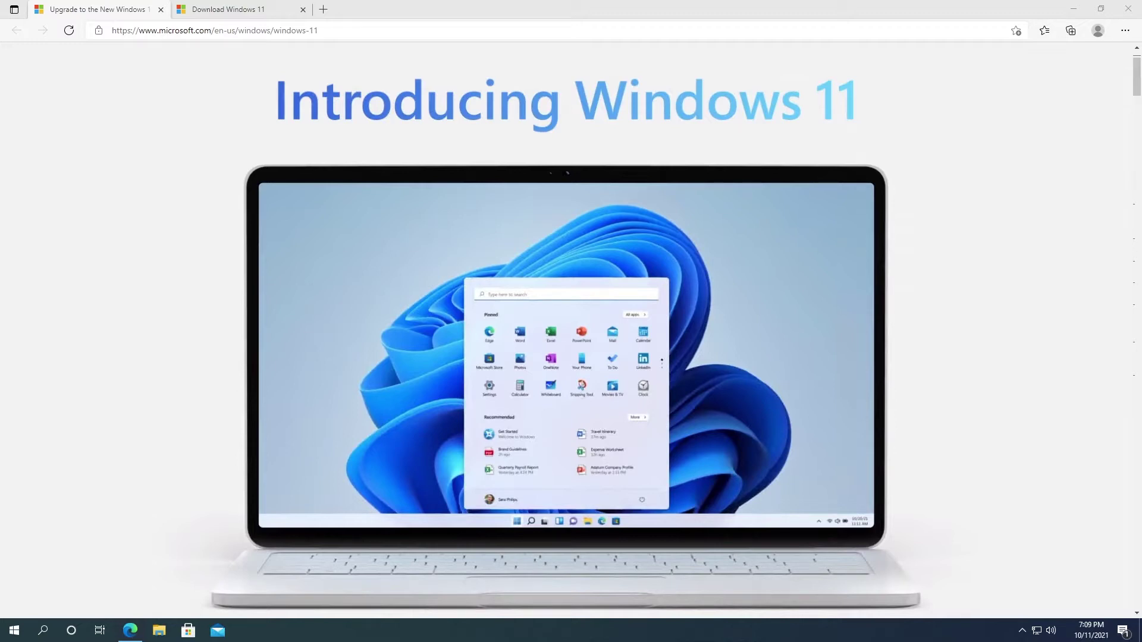
Step: Download the PC Health Check app from the compatibility section of the Windows 11 page
left_click(159, 420)
scroll(160, 420, "up", 2)
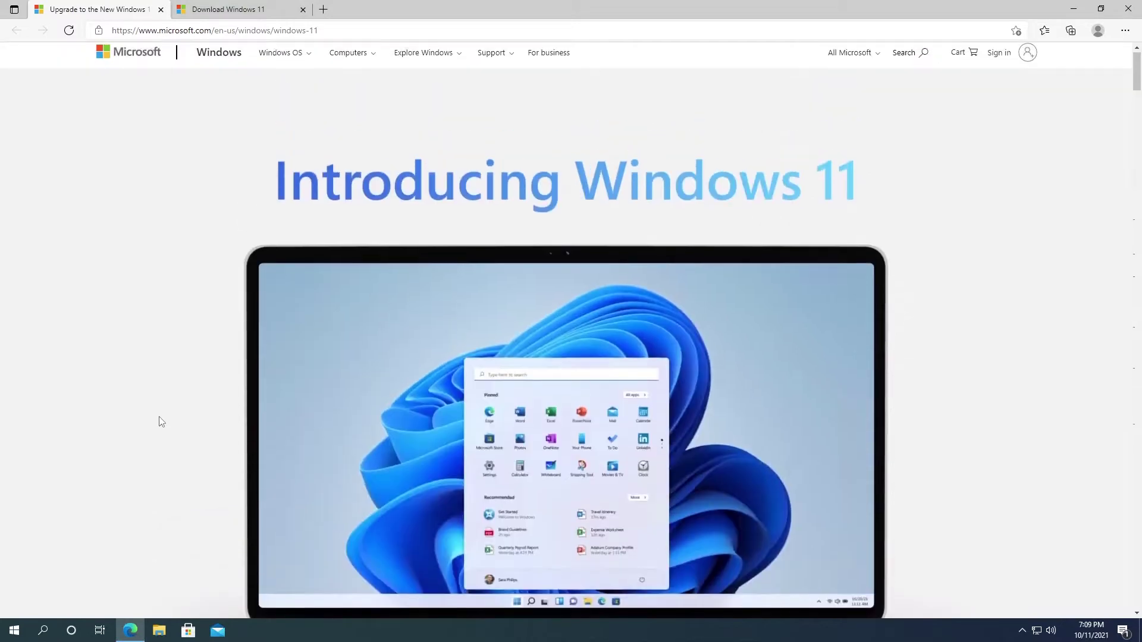
scroll(159, 420, "down", 2)
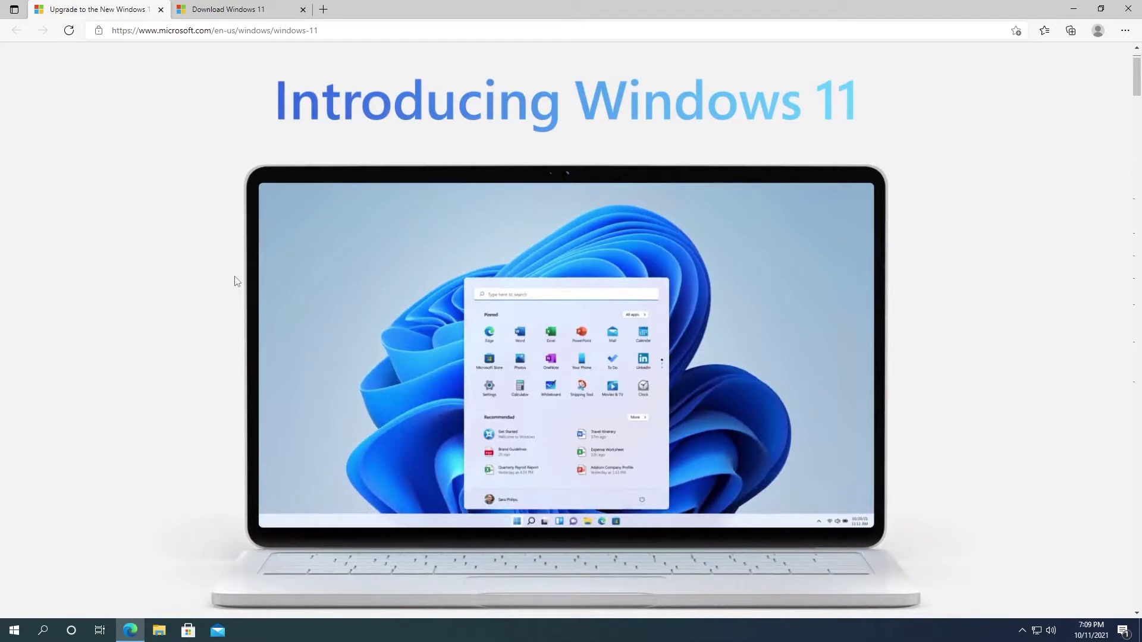
scroll(235, 281, "down", 15)
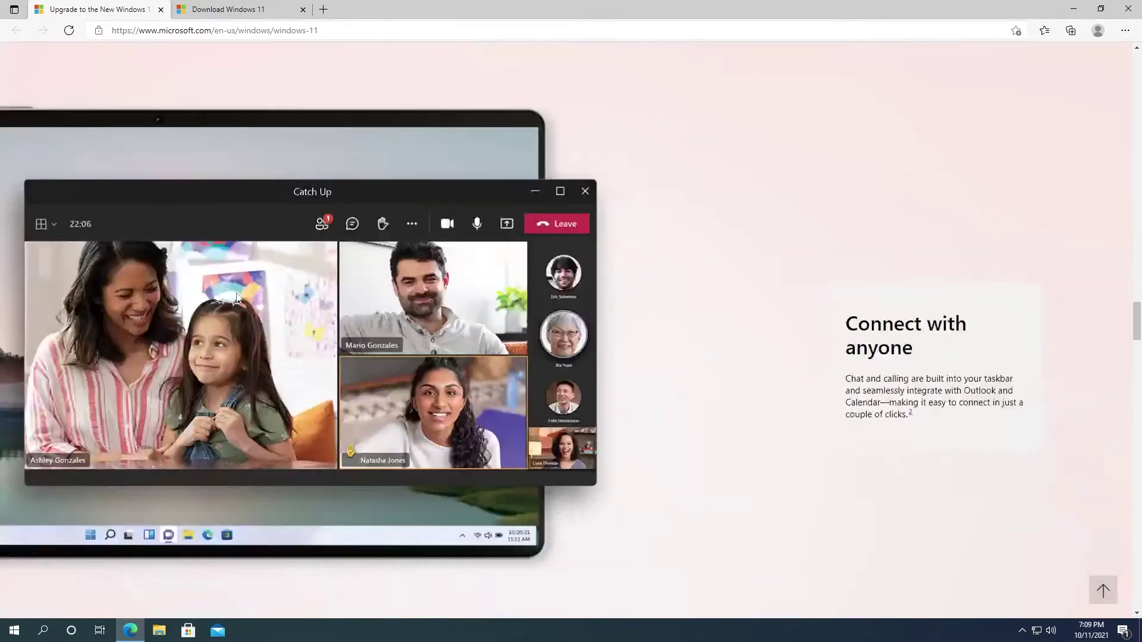
scroll(237, 291, "down", 20)
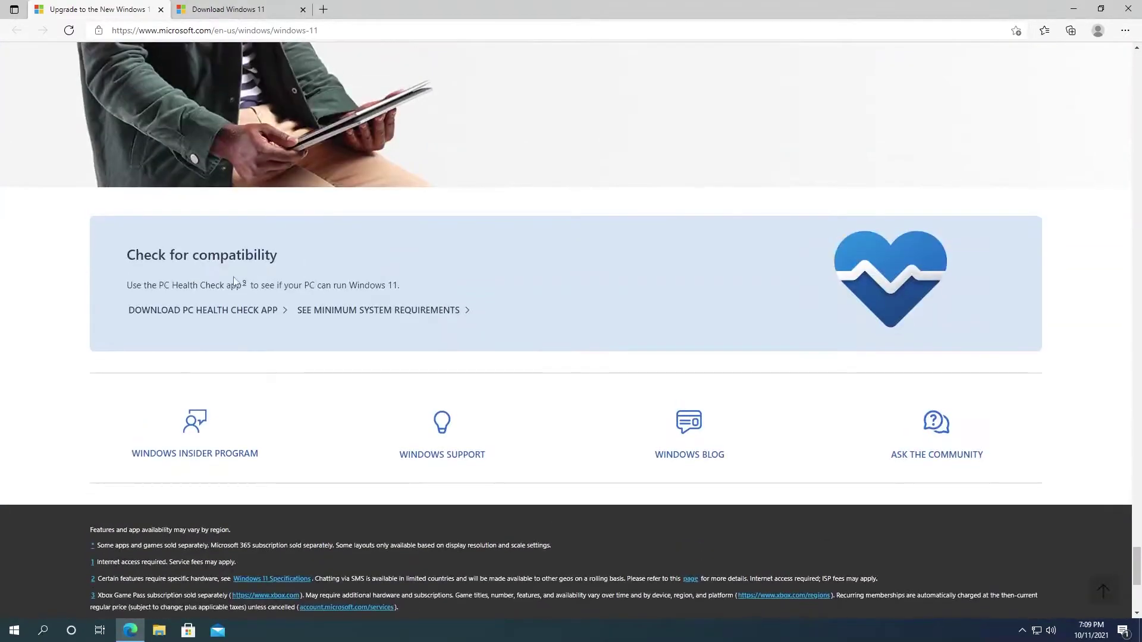
left_click(217, 314)
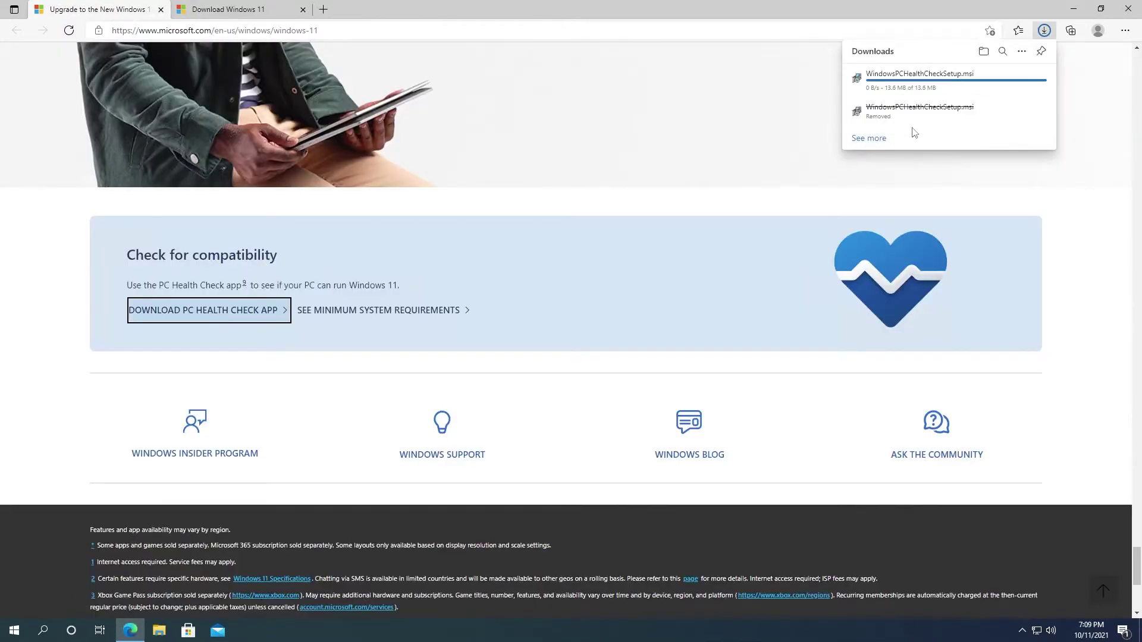
Step: Run the downloaded WindowsPCHealthCheckSetup.msi, accept the licence terms, install PC Health Check and launch it
left_click(878, 83)
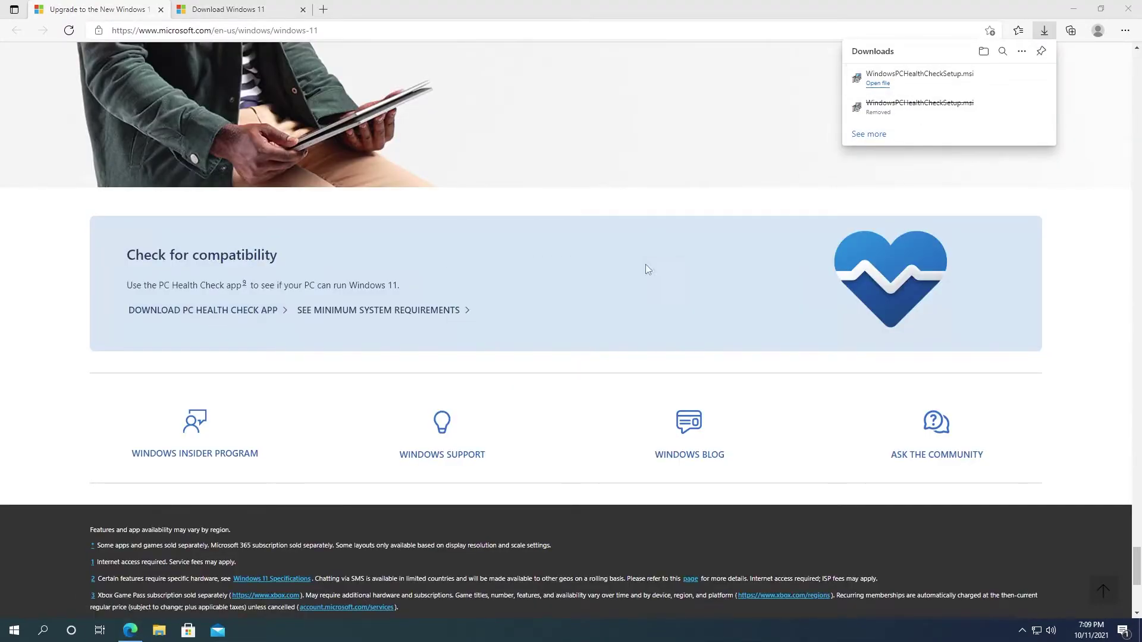
left_click(559, 383)
left_click(641, 409)
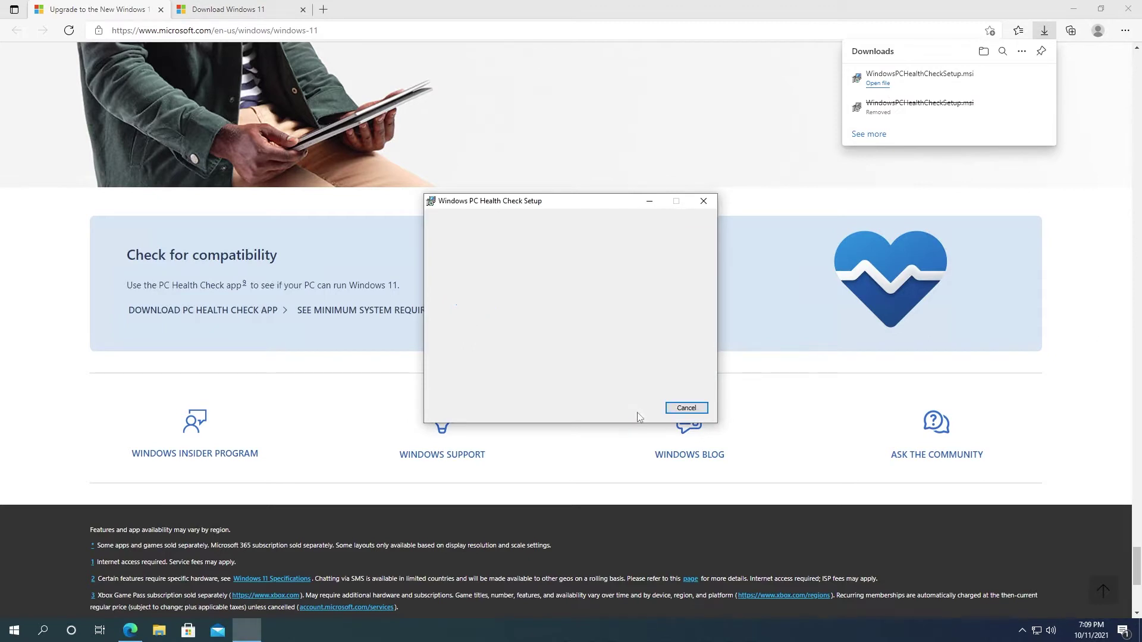
left_click(646, 410)
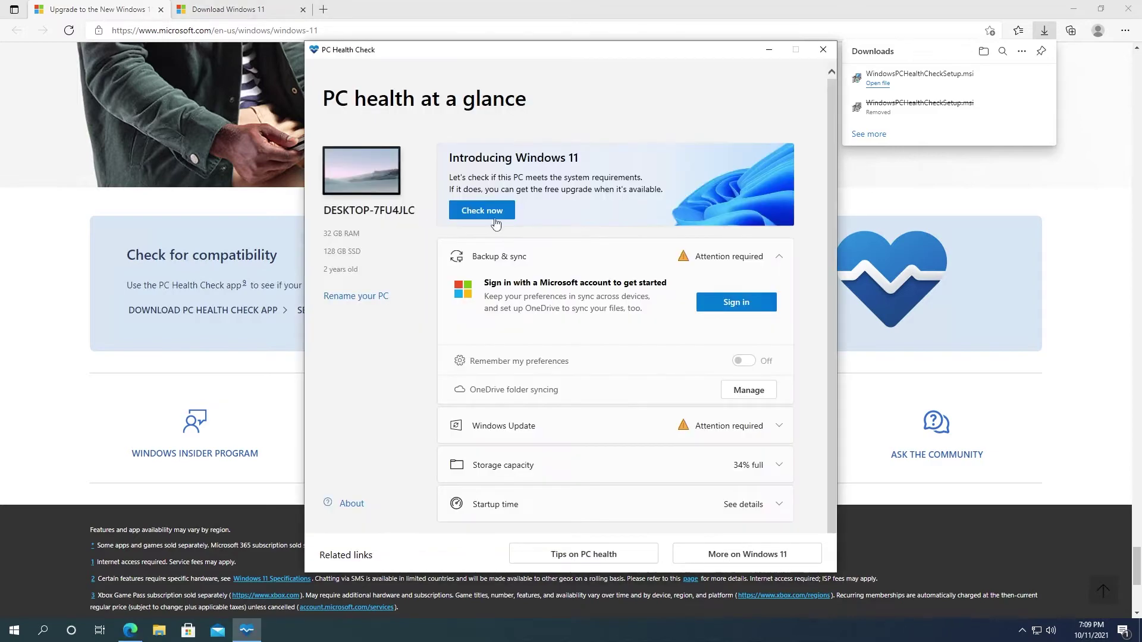
Step: Check whether this PC meets the Windows 11 system requirements, and close PC Health Check
left_click(498, 213)
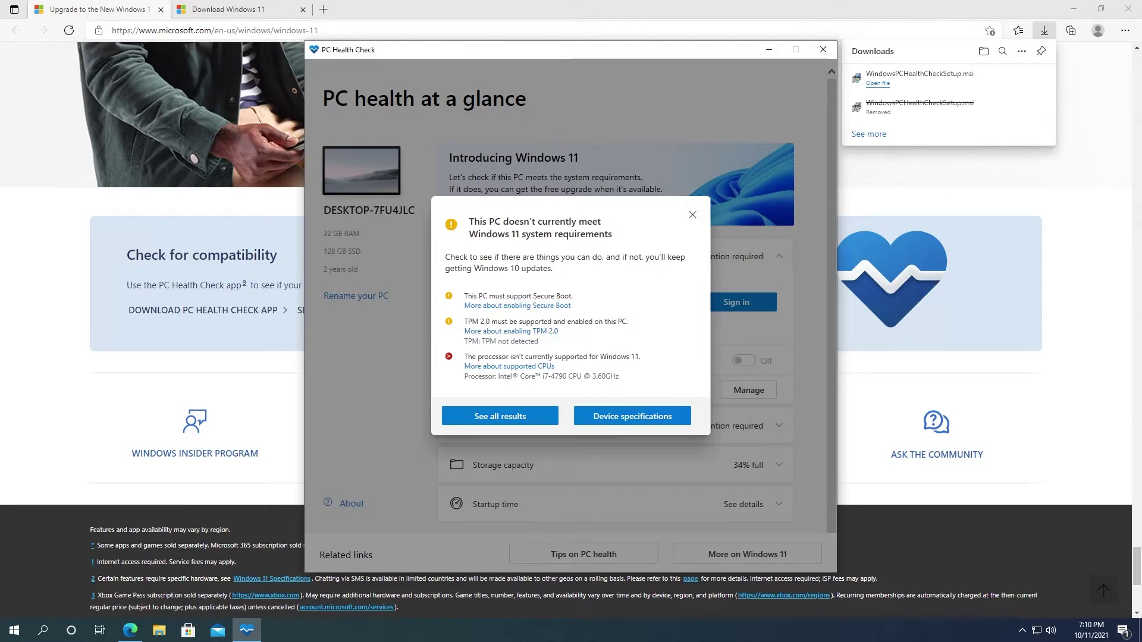
left_click(693, 215)
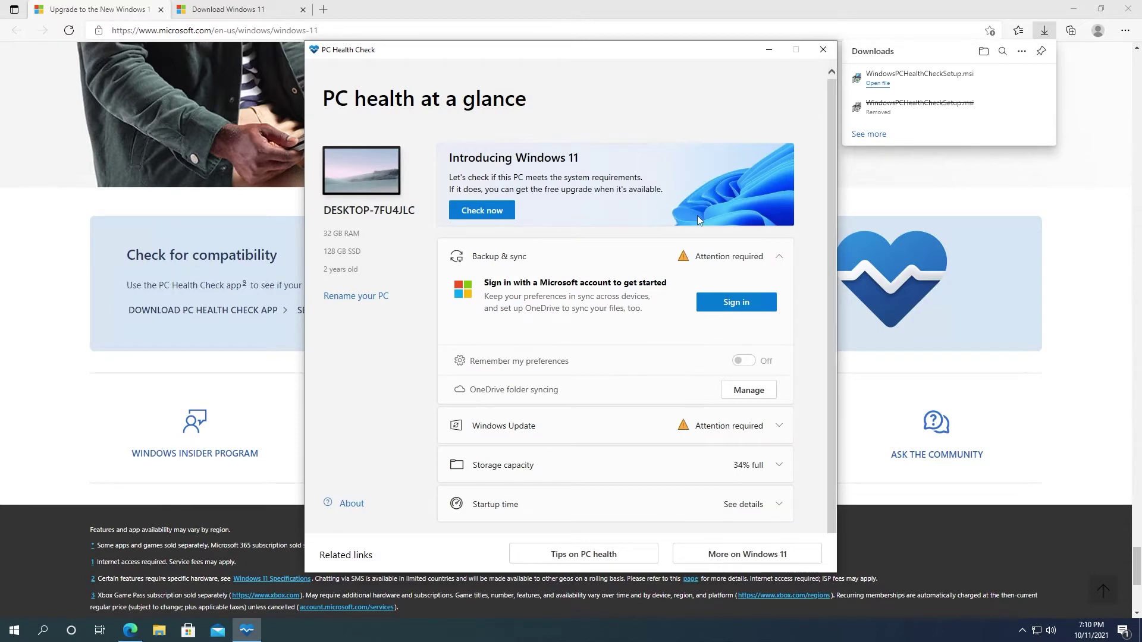
left_click(823, 49)
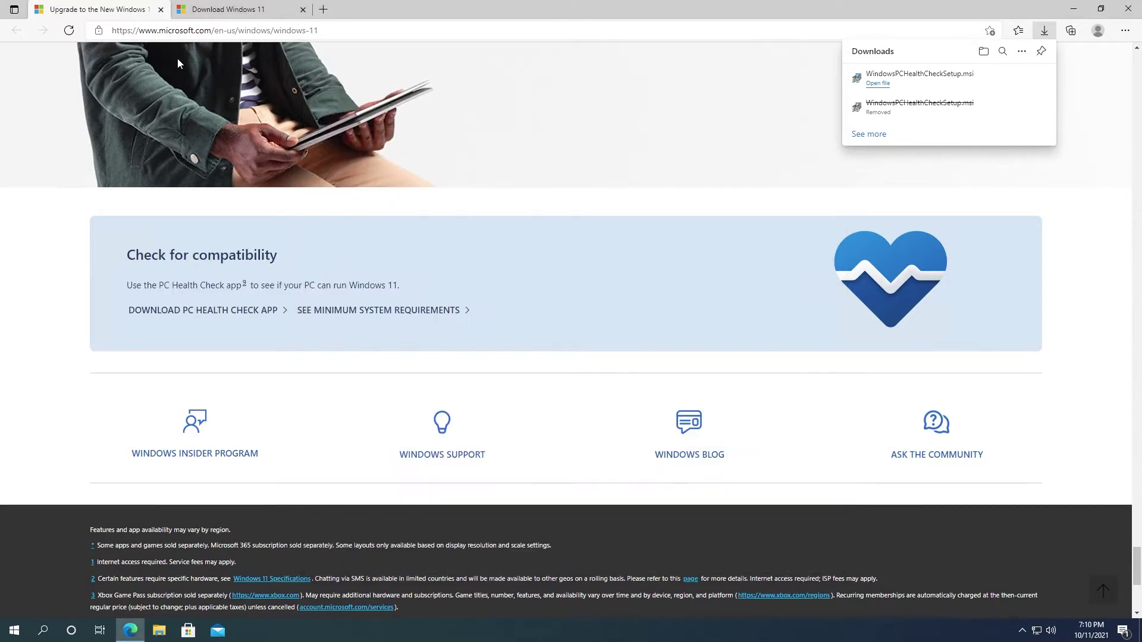
Step: On the Download Windows 11 page, choose Windows 11 as the disk image (ISO) and request its download
left_click(242, 12)
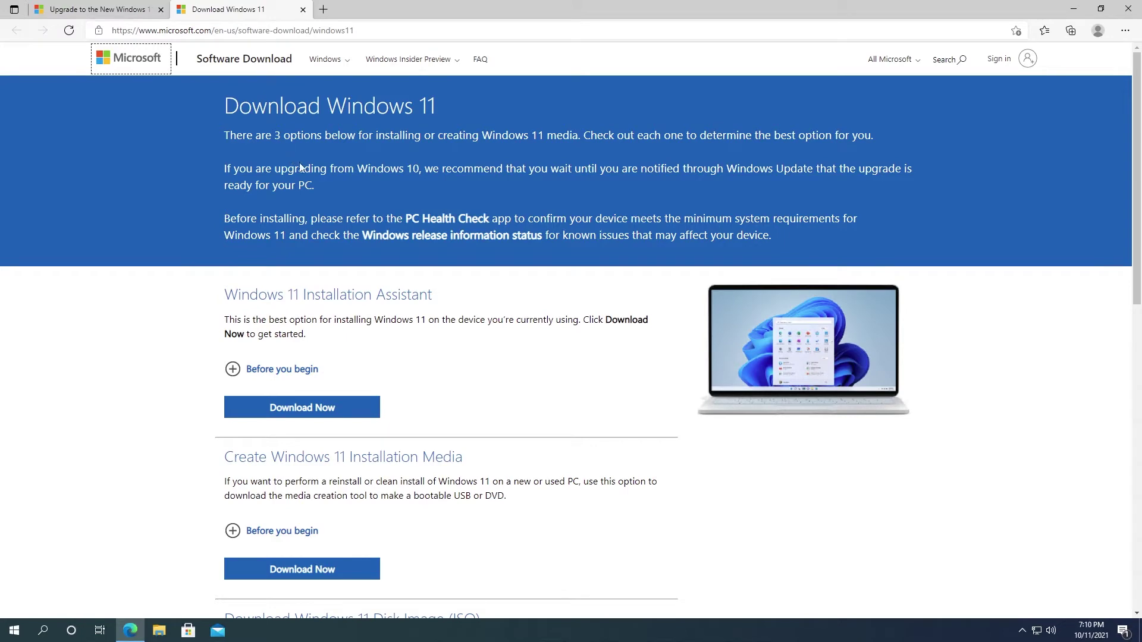
scroll(290, 156, "down", 6)
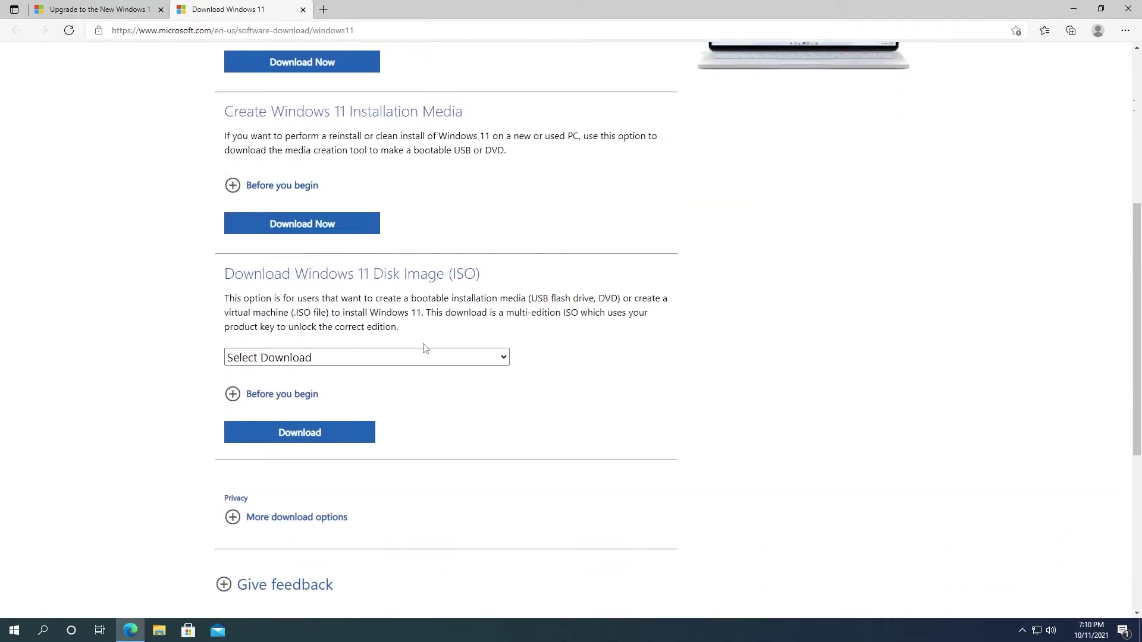
left_click(493, 360)
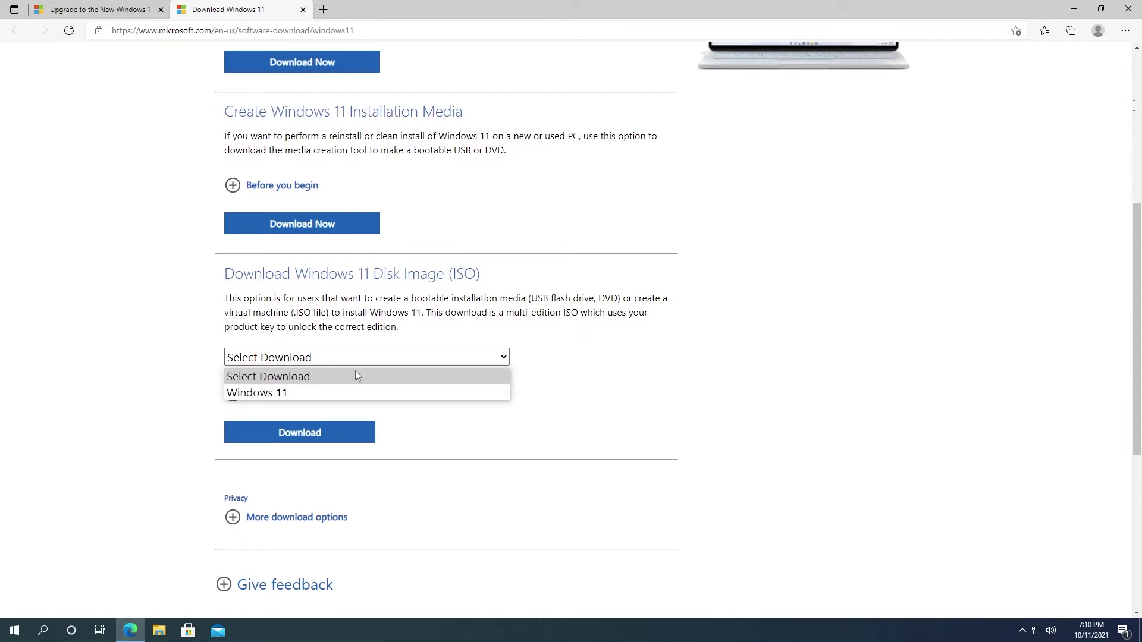
left_click(306, 390)
scroll(344, 357, "down", 2)
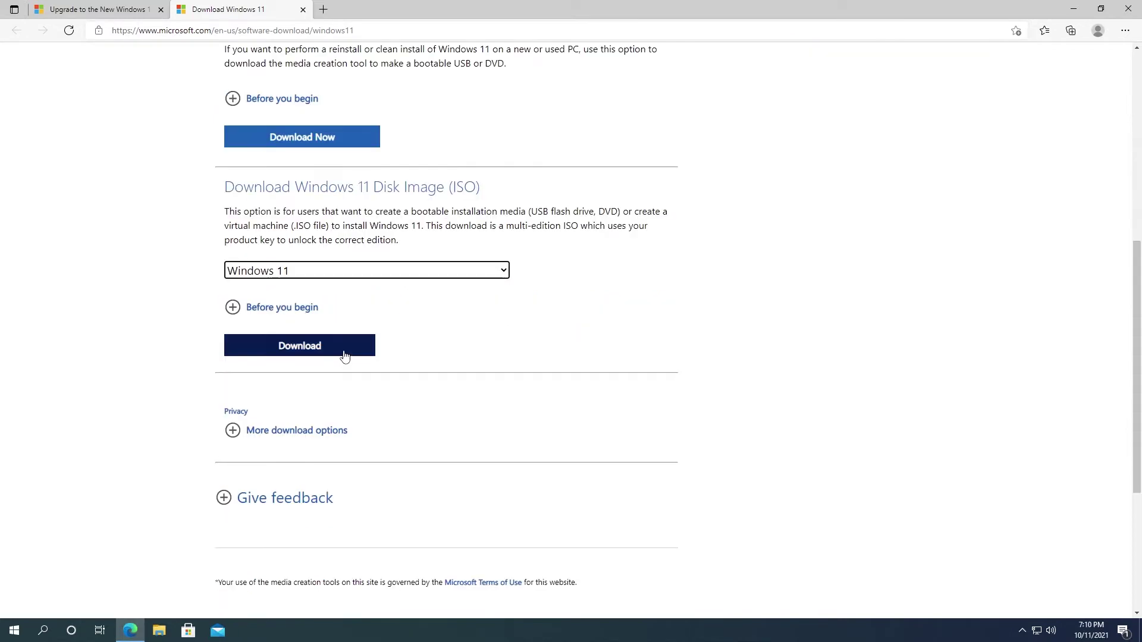
left_click(343, 351)
Step: Confirm English as the product language, download the 64-bit Windows 11 ISO and show the file in its folder
left_click(302, 343)
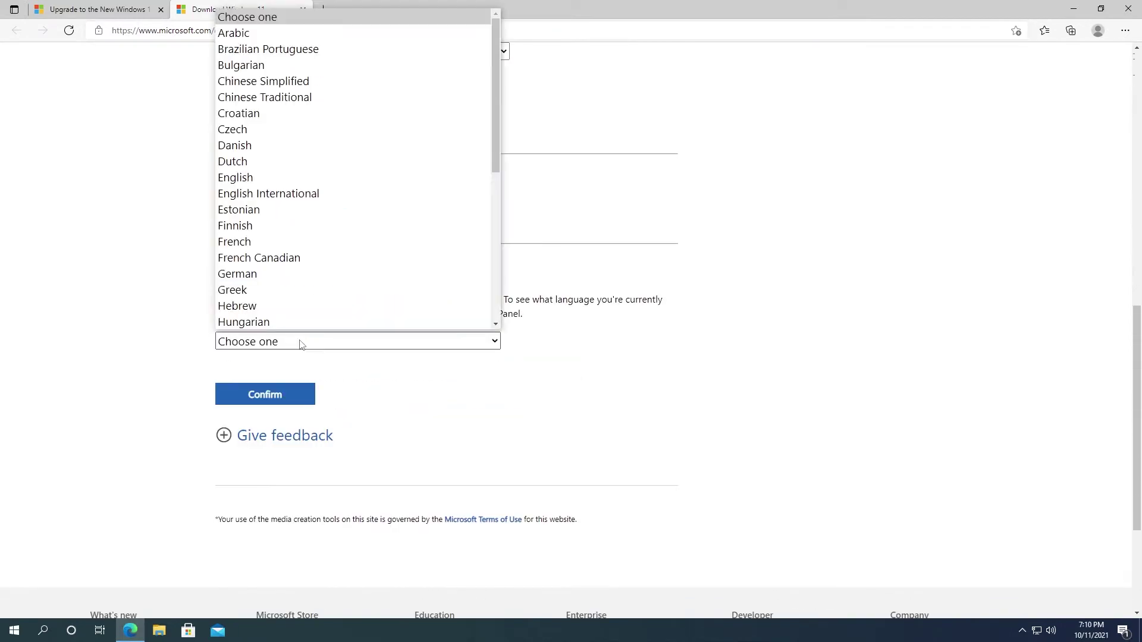
left_click(295, 177)
left_click(291, 395)
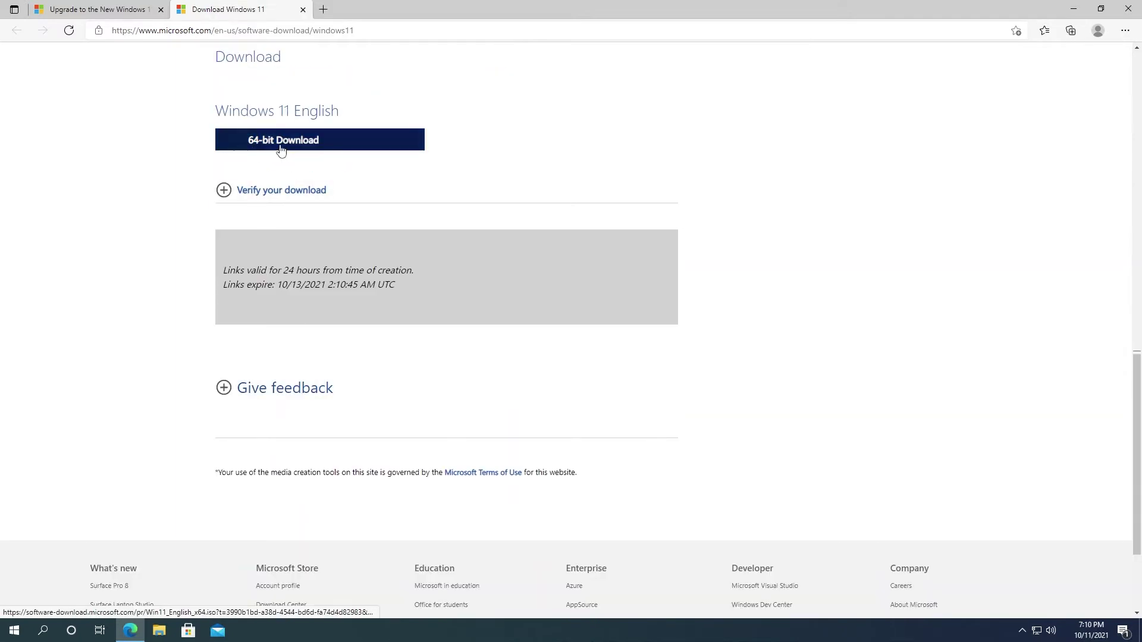
left_click(282, 148)
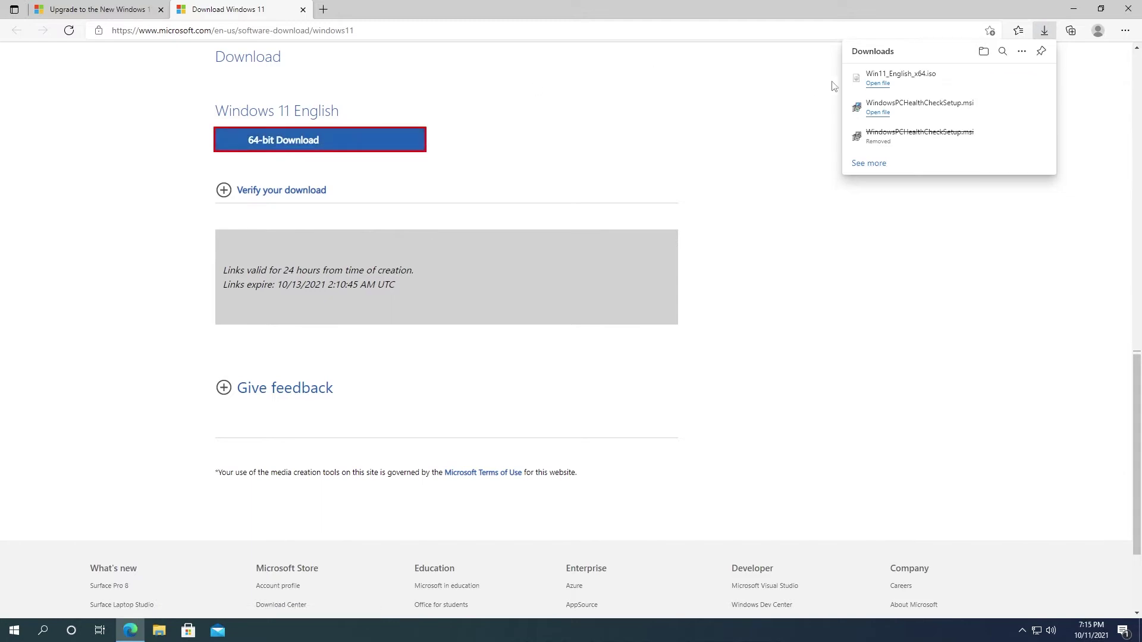
left_click(1004, 79)
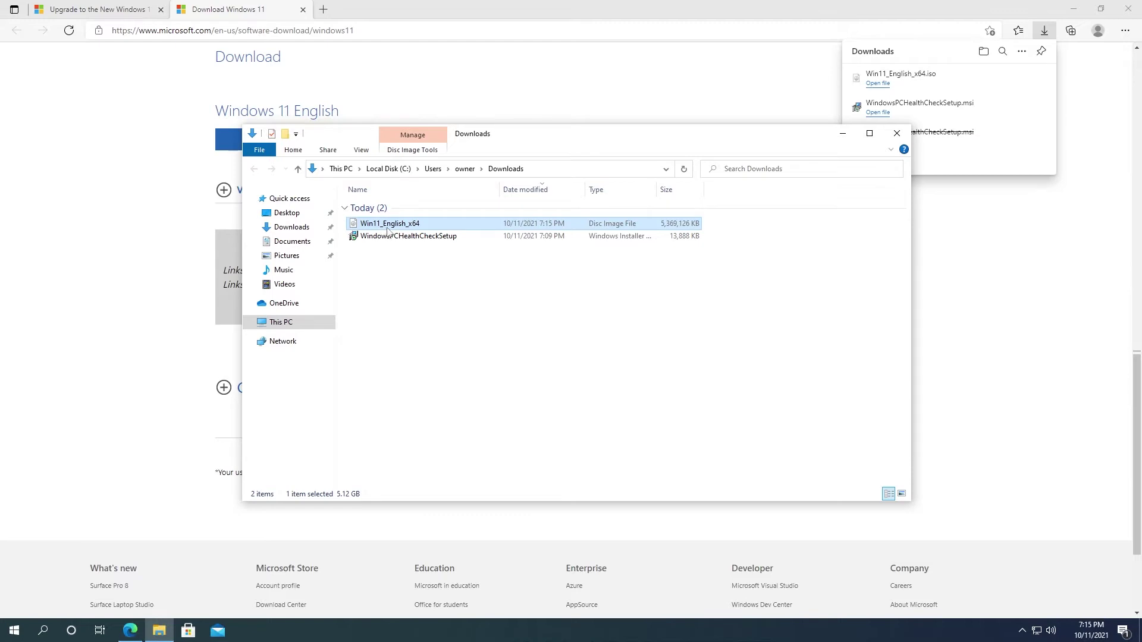
right_click(390, 229)
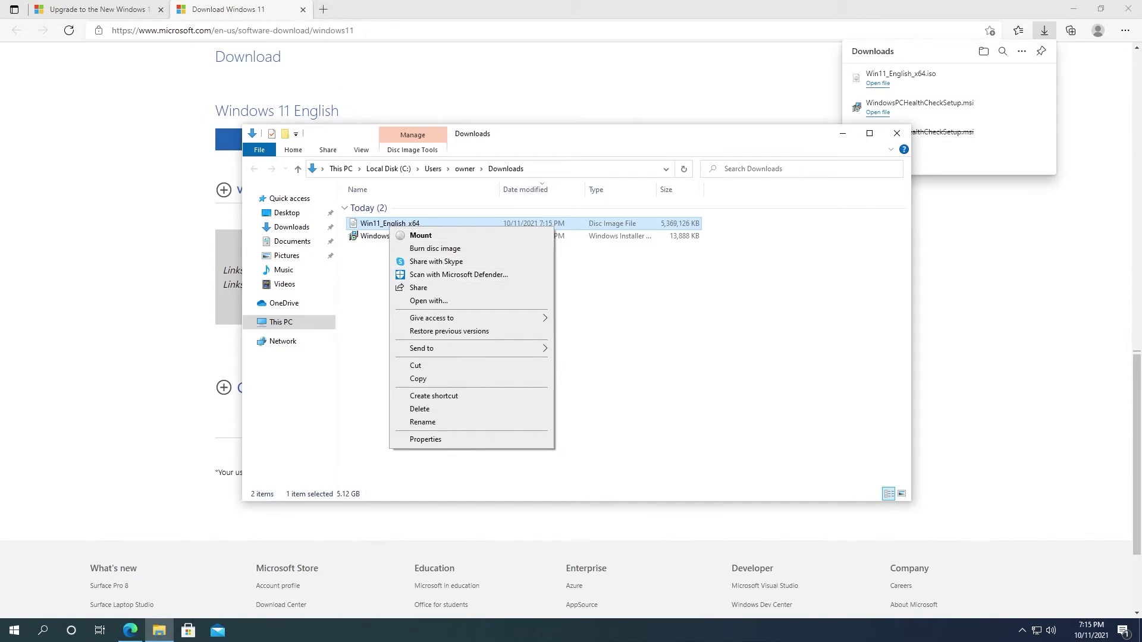
Step: Search the web for 7zip and download the 64-bit x64 installer of 7-Zip 19.00 from the 7-Zip site
left_click(293, 32)
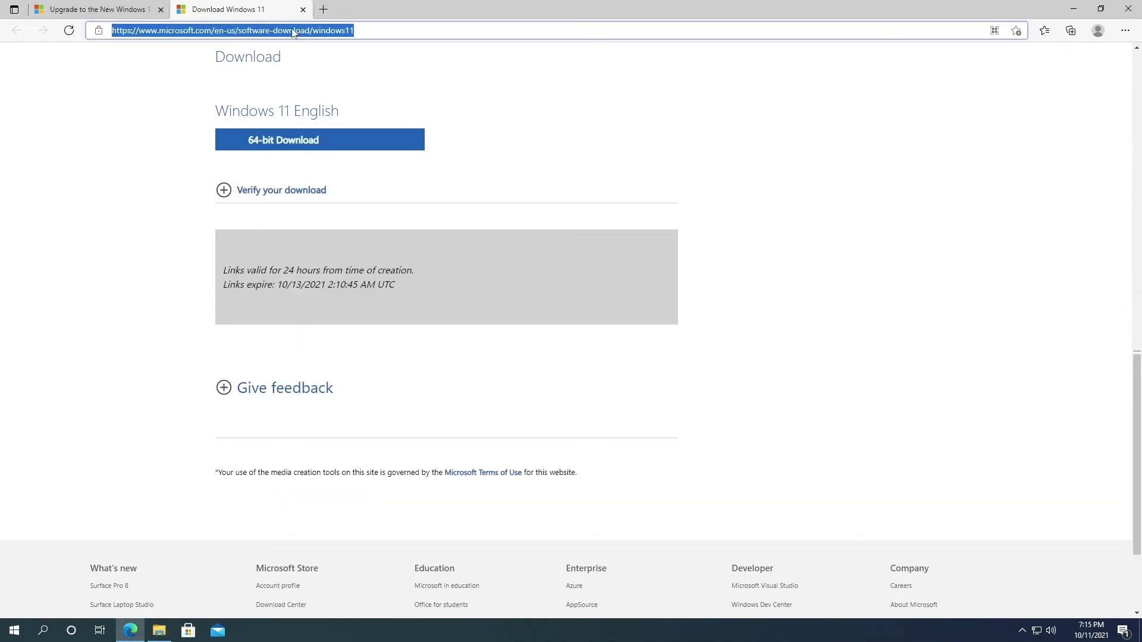
type("7zip")
key("Return")
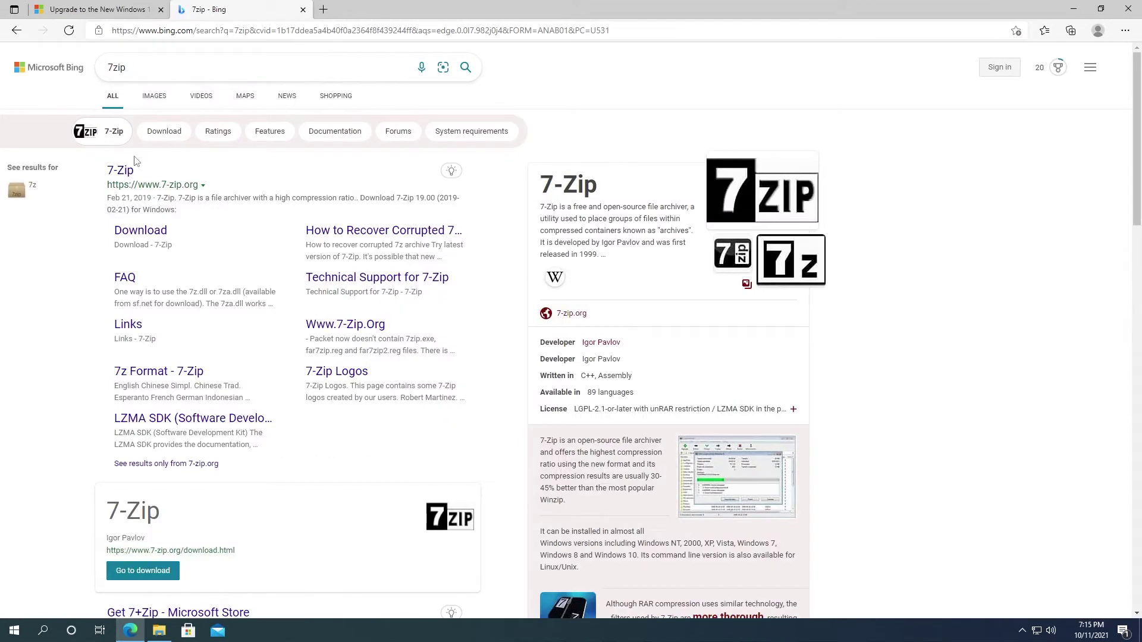
left_click(129, 171)
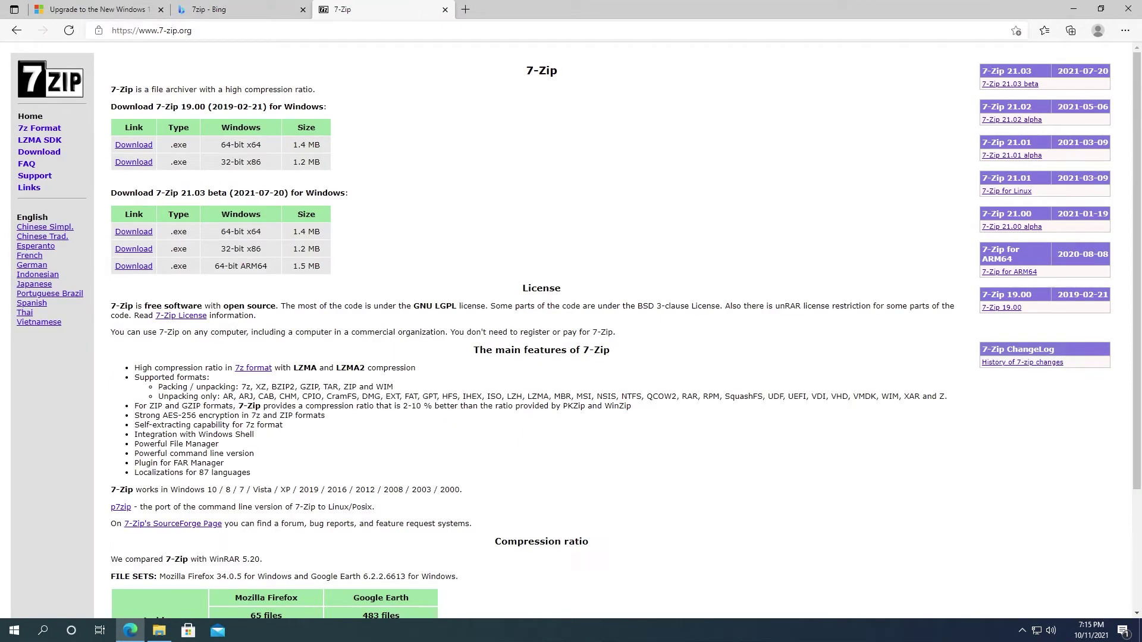
left_click(134, 146)
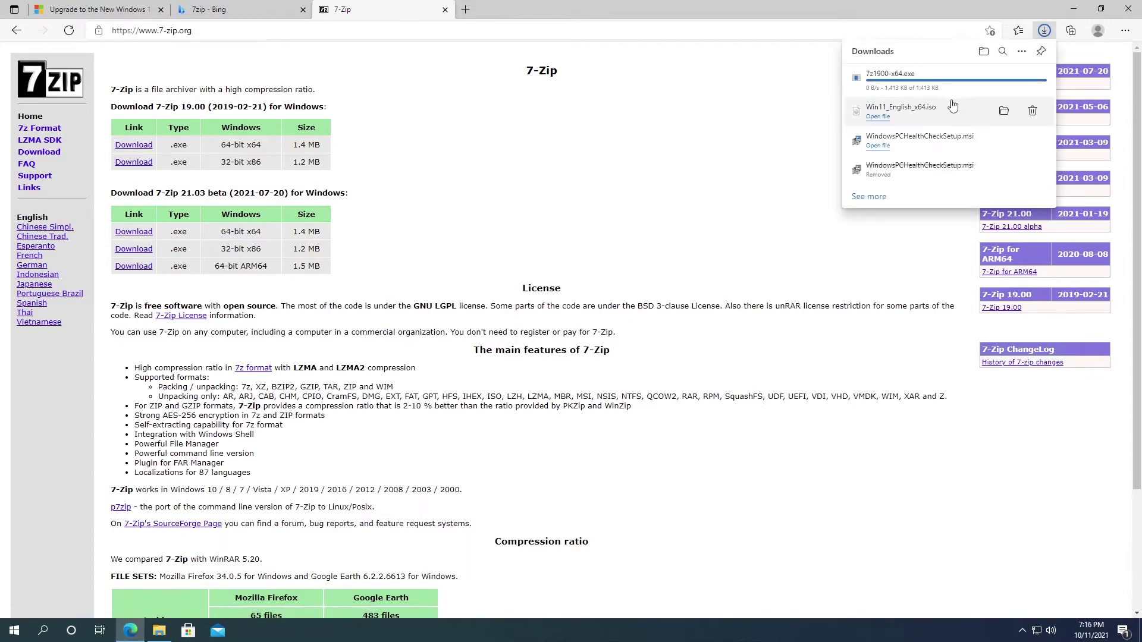
Step: Run 7z1900-x64.exe and install 7-Zip in the destination folder C:\Program Files\7-Zip\
left_click(890, 79)
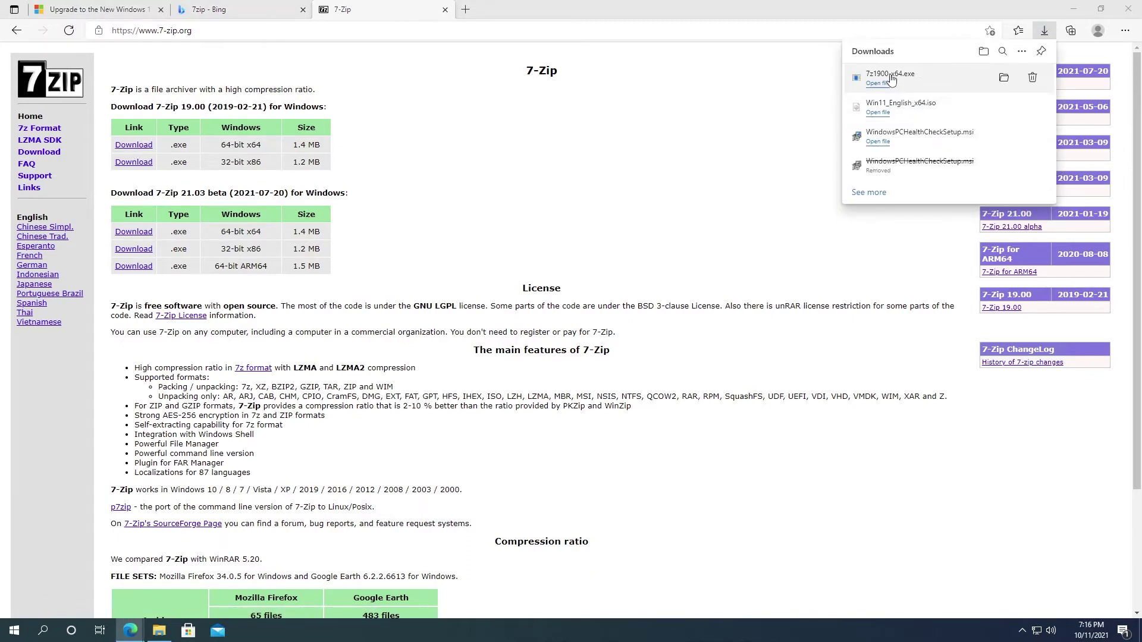
left_click(530, 394)
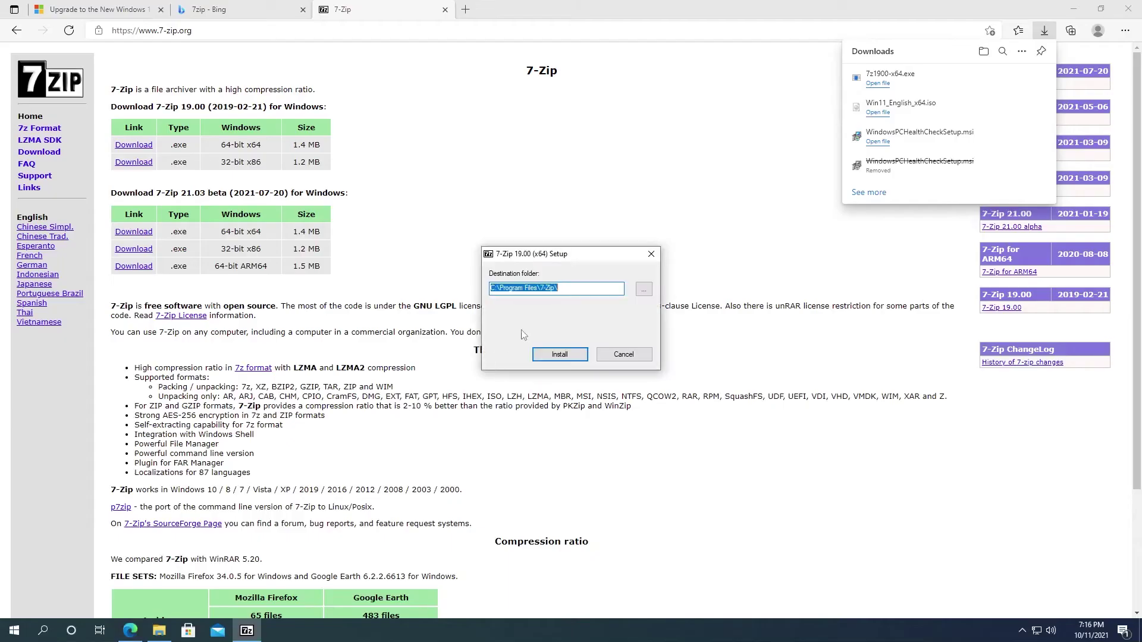
left_click(559, 354)
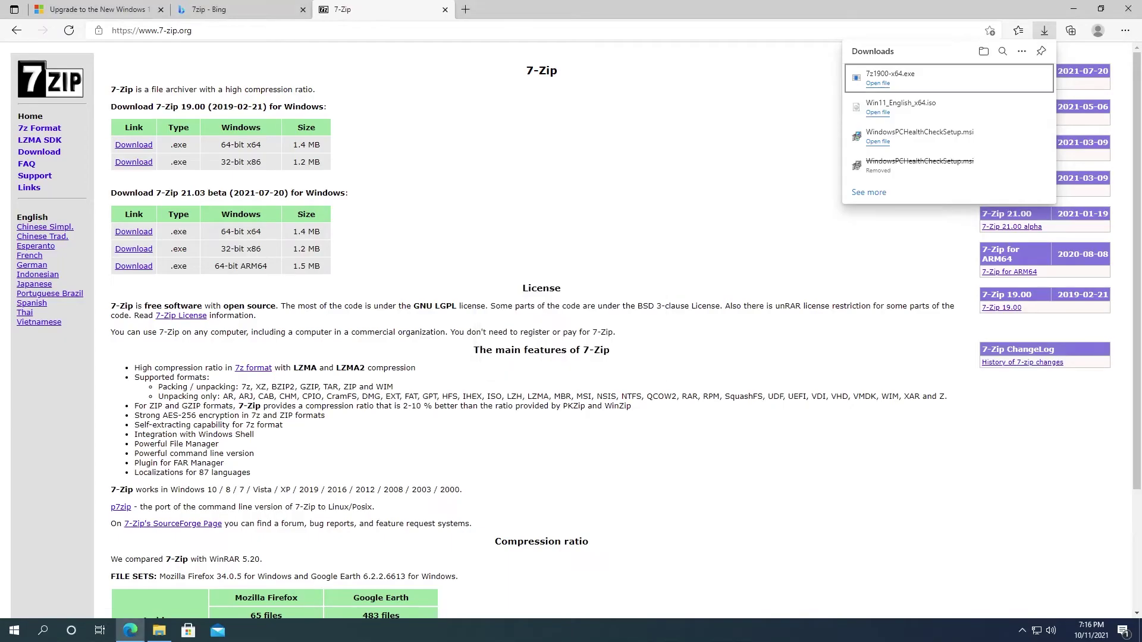
Step: Extract the Win11_English_x64 disc image in the Downloads folder with 7-Zip into a Win11_English_x64 folder
left_click(158, 630)
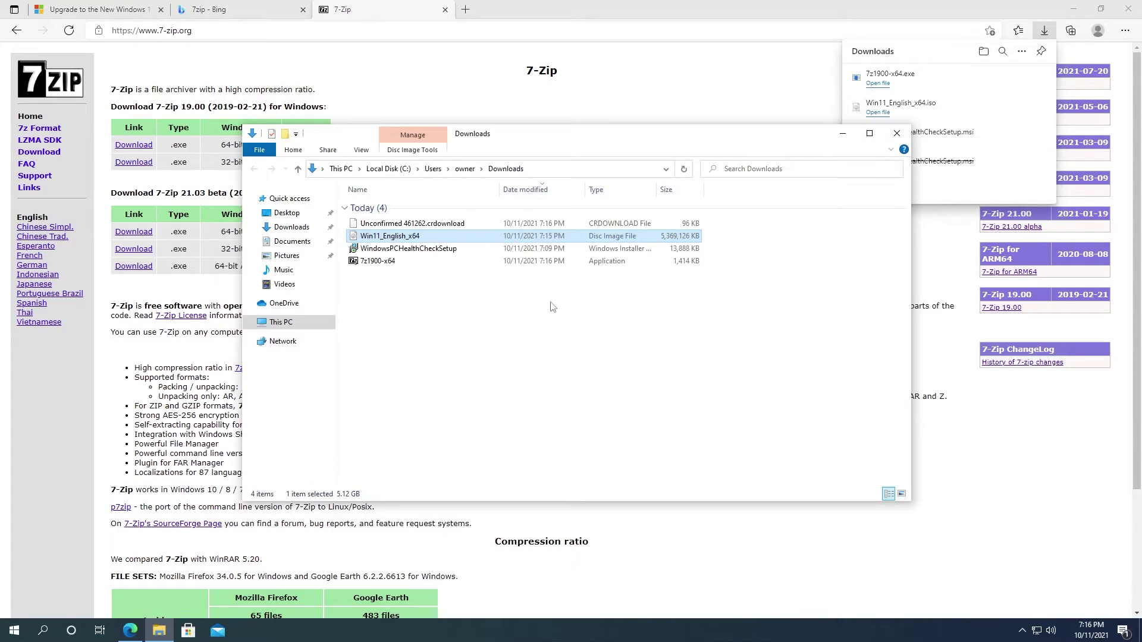
right_click(413, 238)
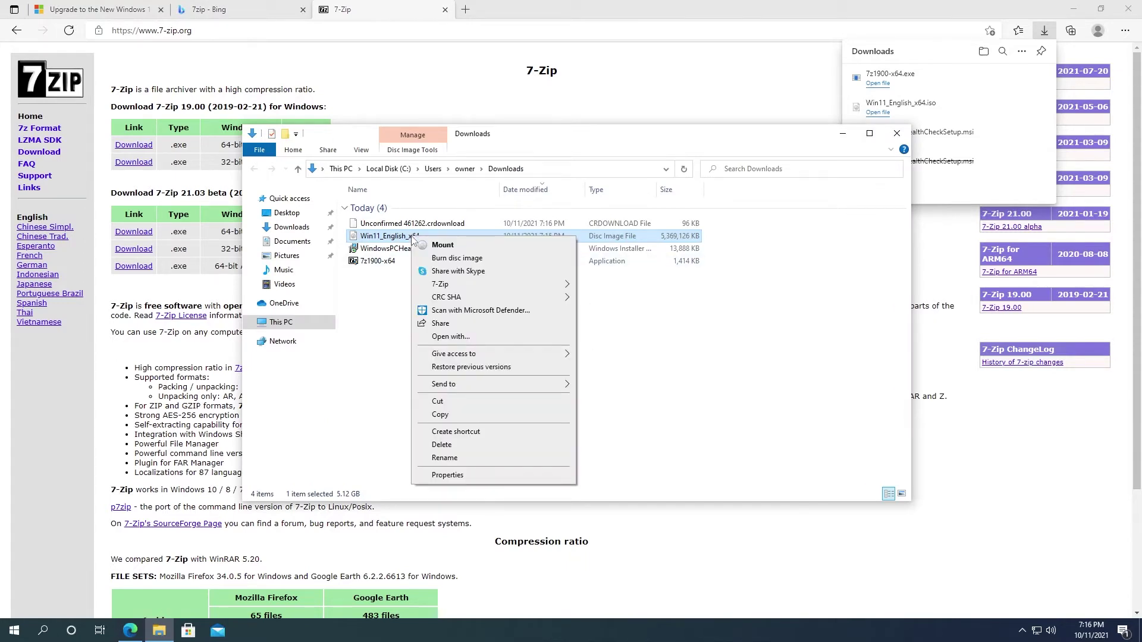
mouse_move(523, 285)
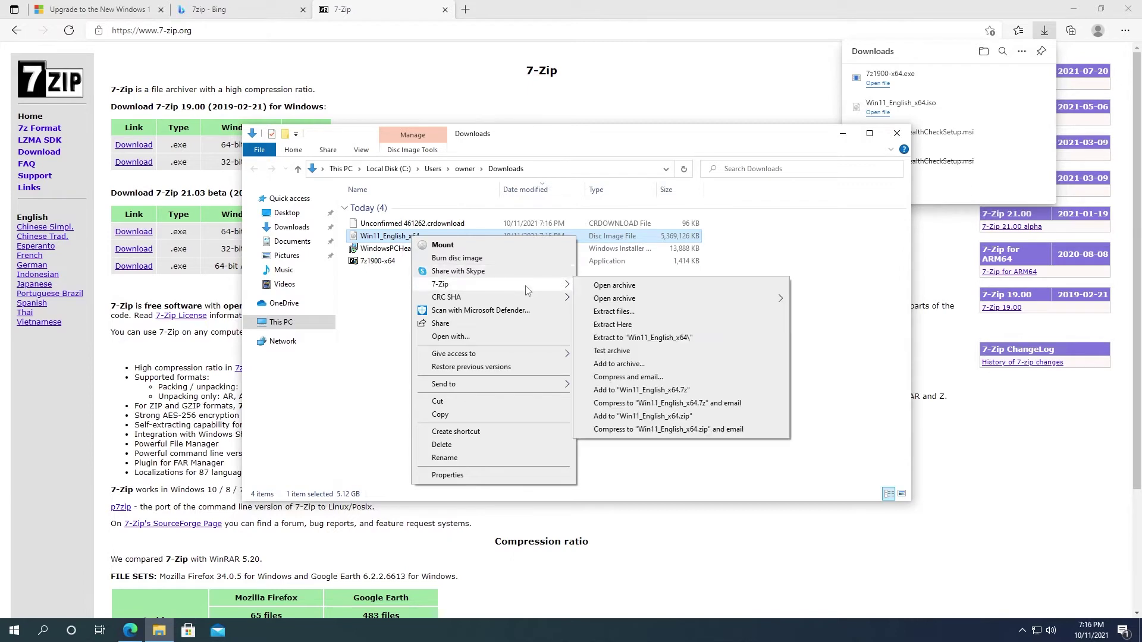
left_click(654, 338)
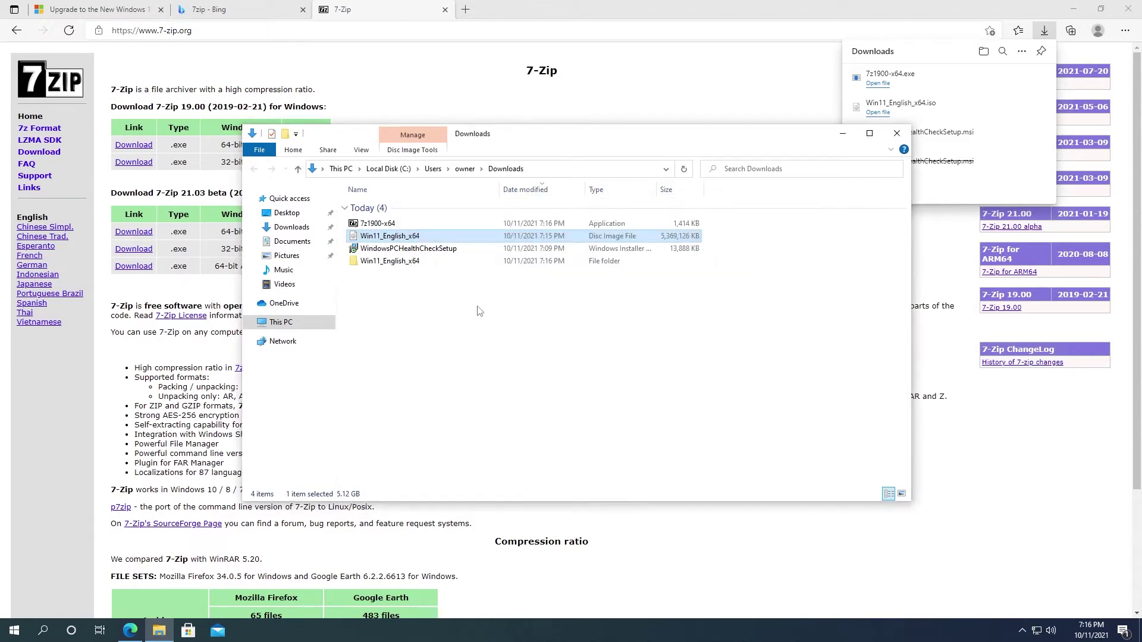
Step: Open the sources folder inside the extracted Win11_English_x64 folder and locate appraiserres.dll
double_click(380, 263)
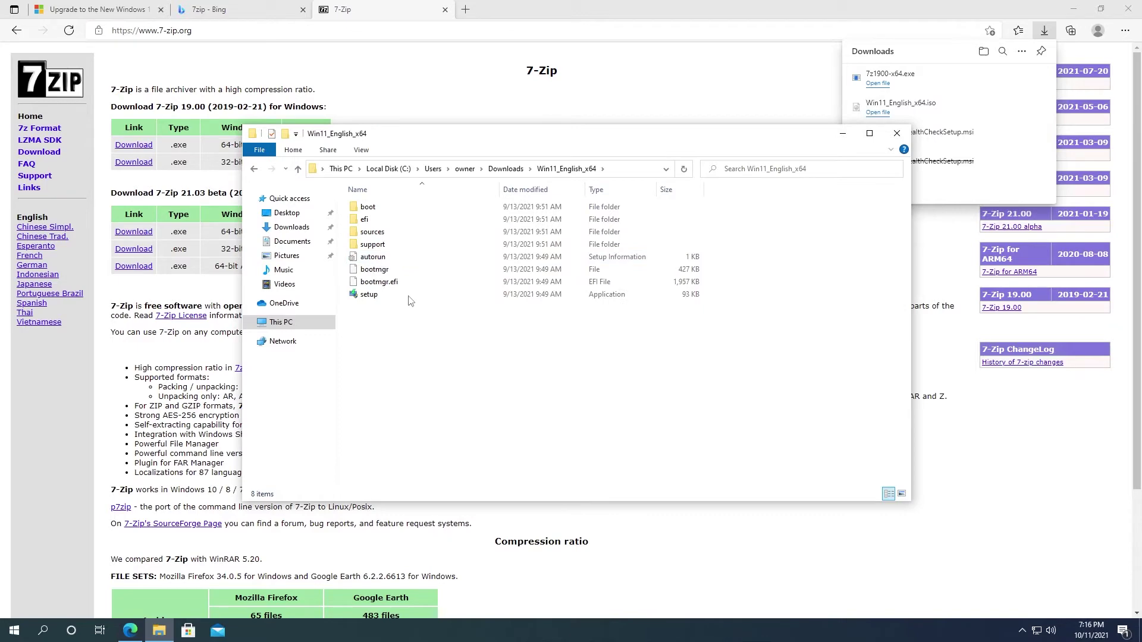
left_click(385, 245)
double_click(374, 231)
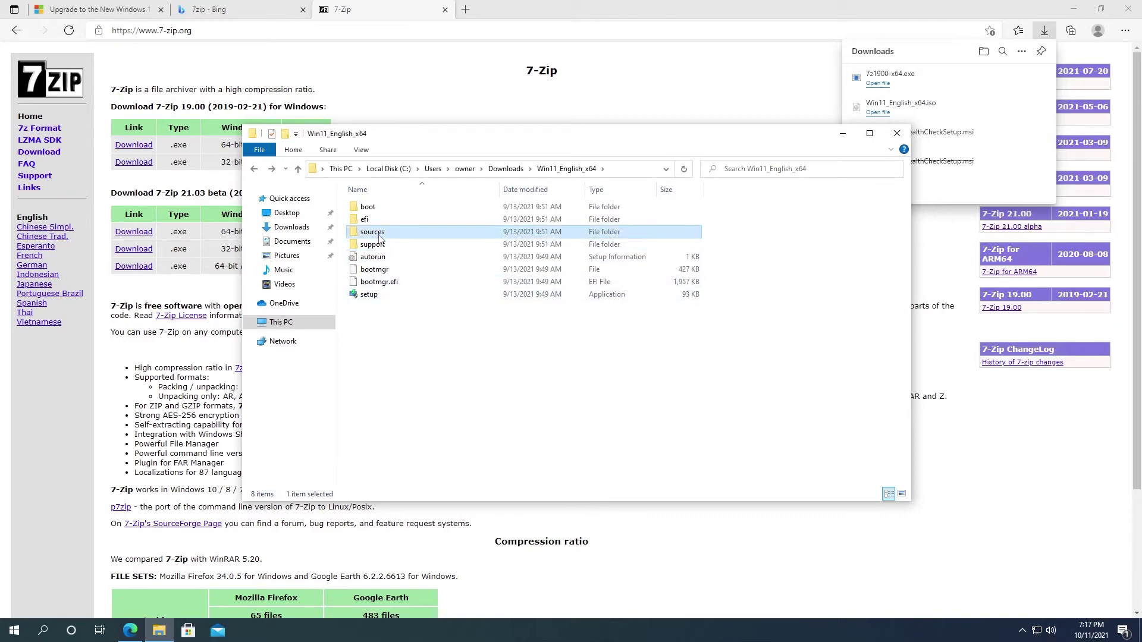
scroll(408, 246, "down", 2)
scroll(408, 244, "down", 2)
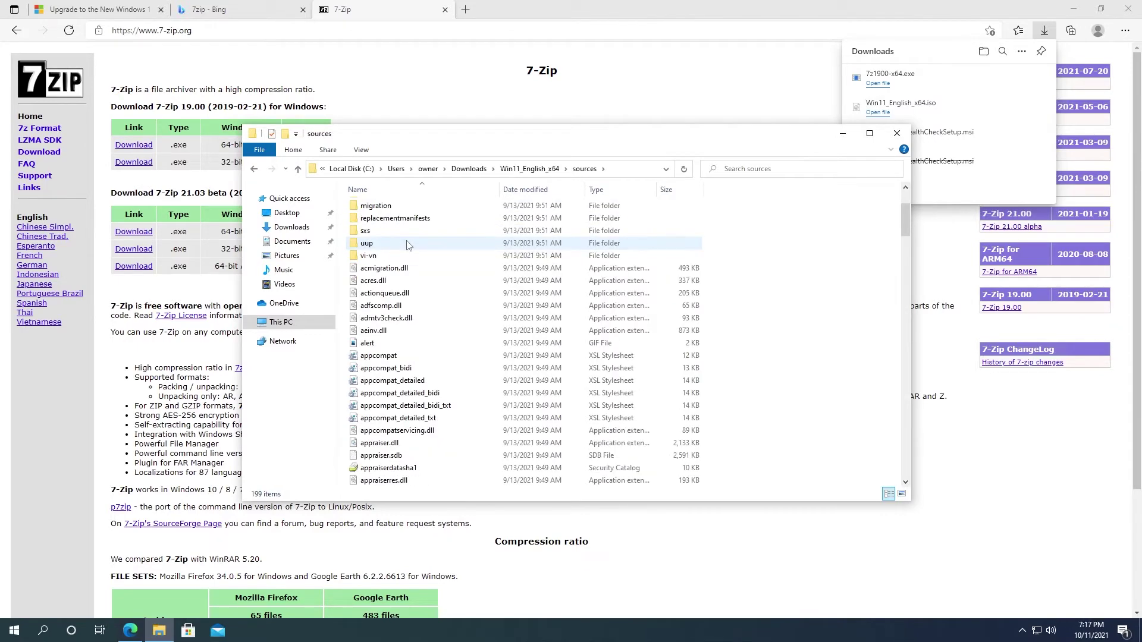
scroll(409, 244, "down", 1)
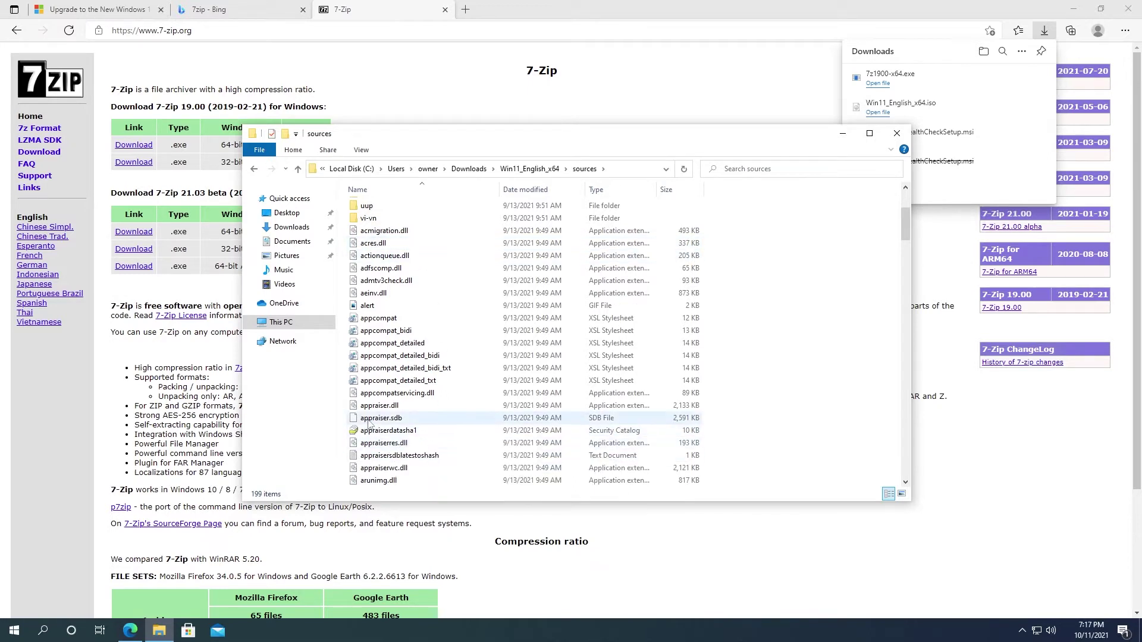
Step: Open appraiserres.dll in Notepad and enlarge its window to fill the screen
right_click(389, 448)
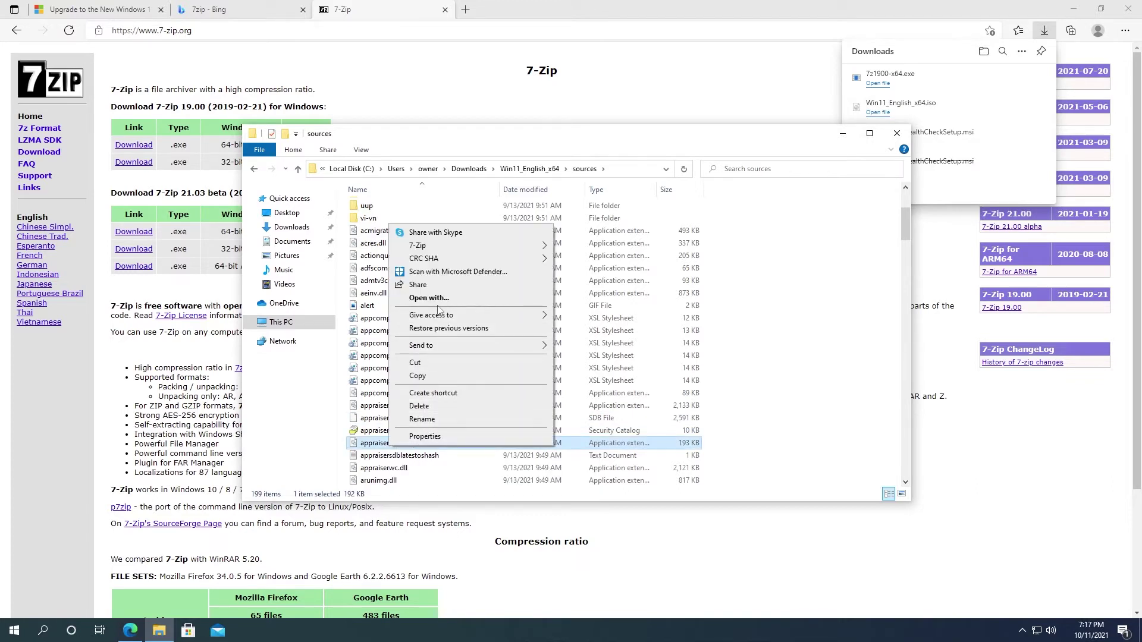
left_click(439, 302)
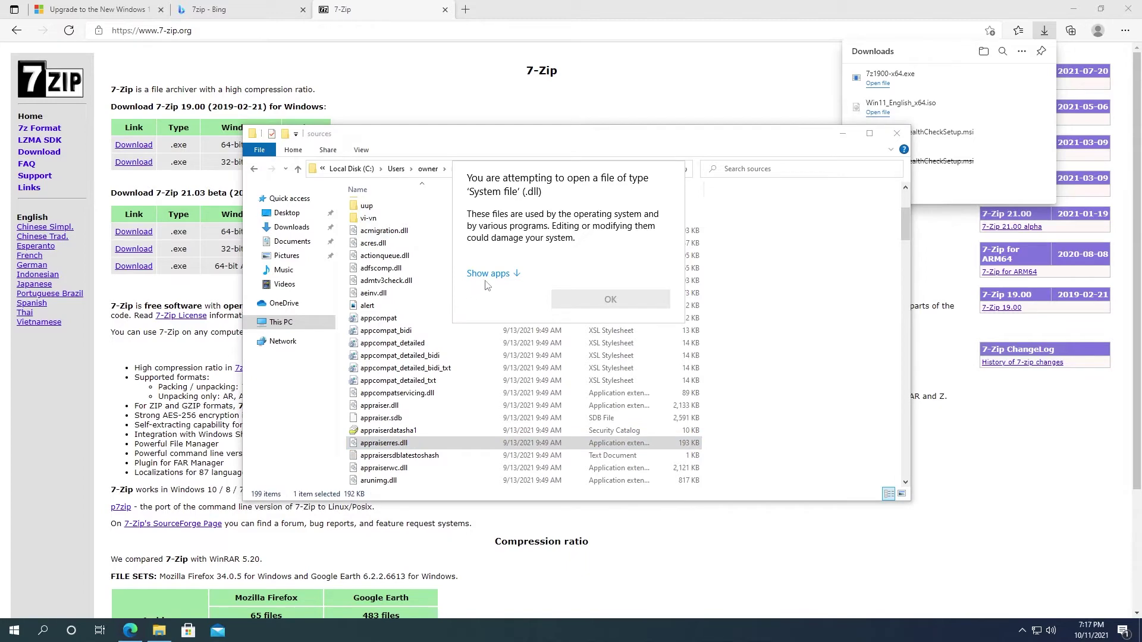
left_click(498, 274)
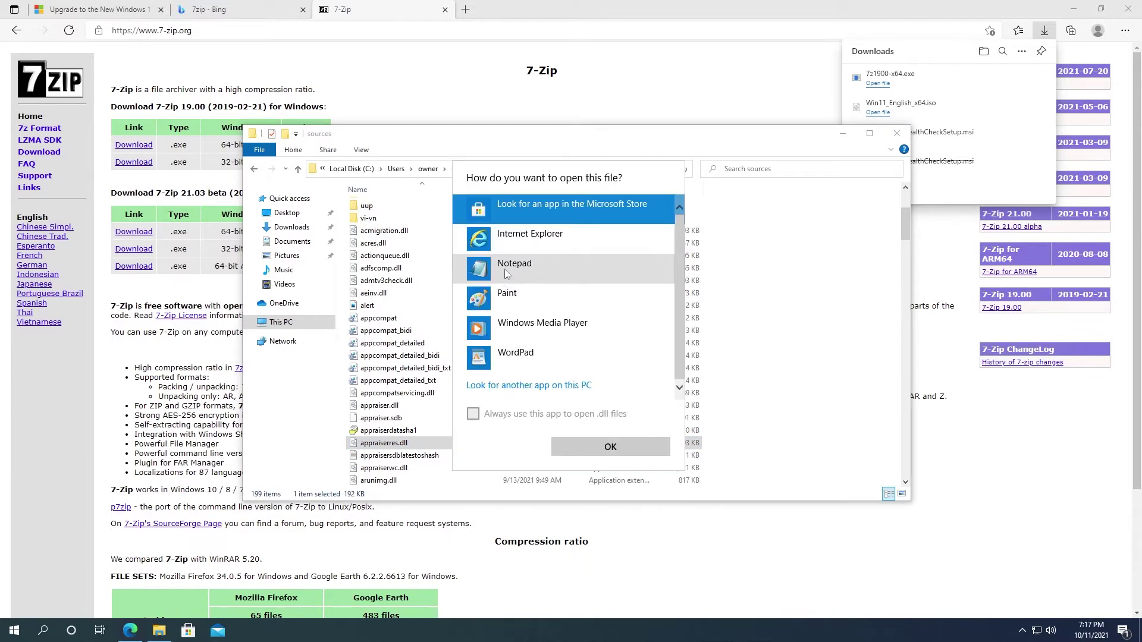
left_click(506, 273)
left_click(595, 445)
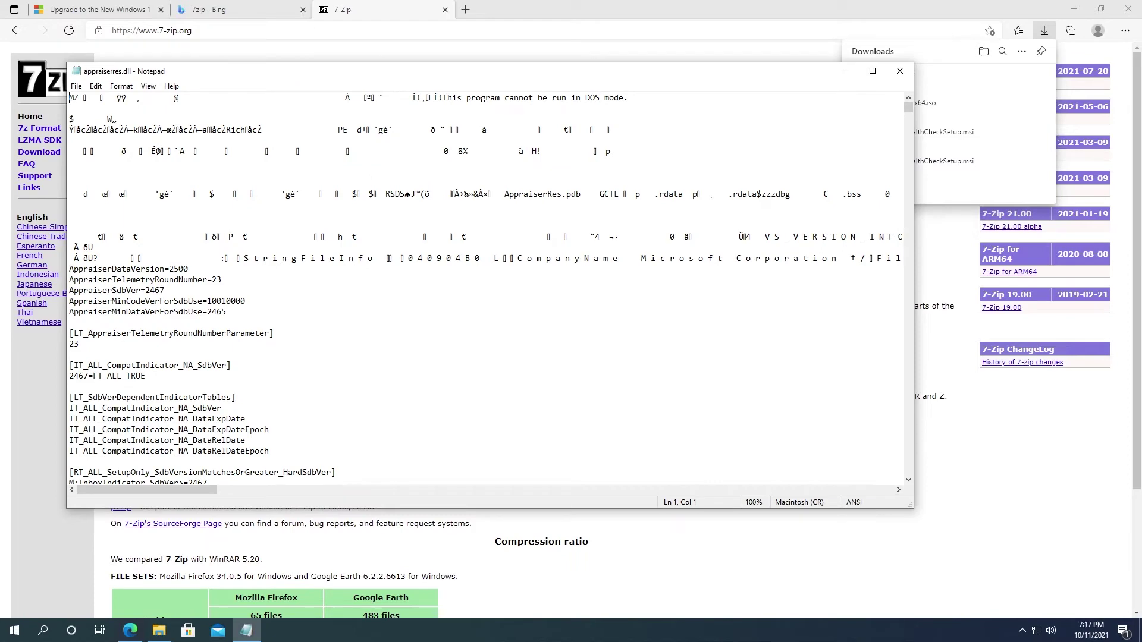
left_click(872, 71)
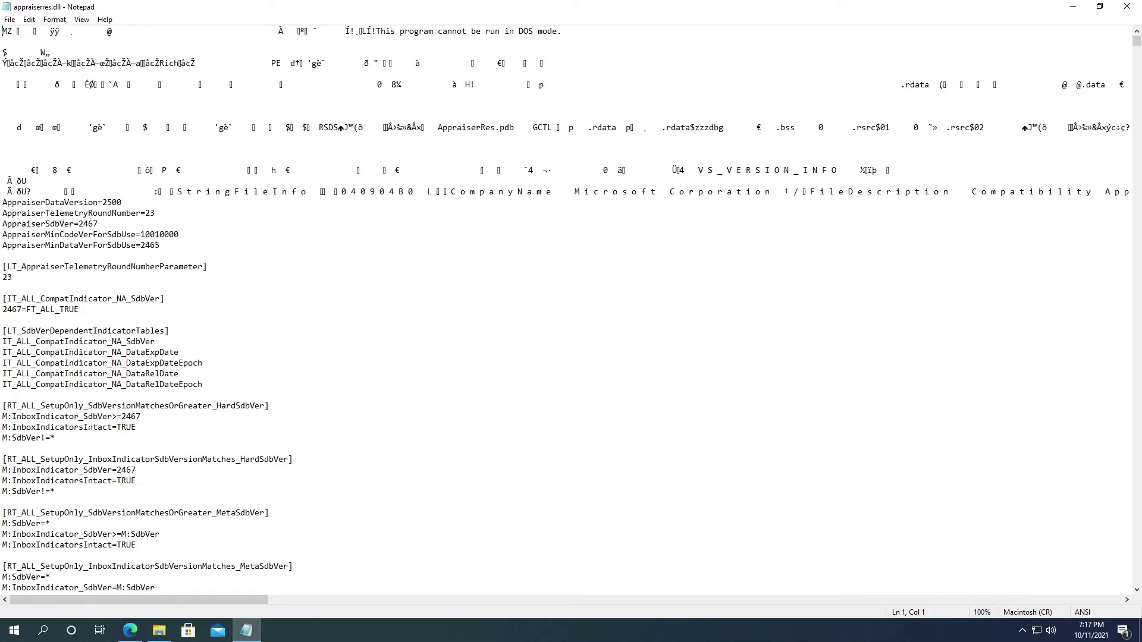
Step: Search appraiserres.dll for the text TPM
left_click(36, 288)
left_click(29, 19)
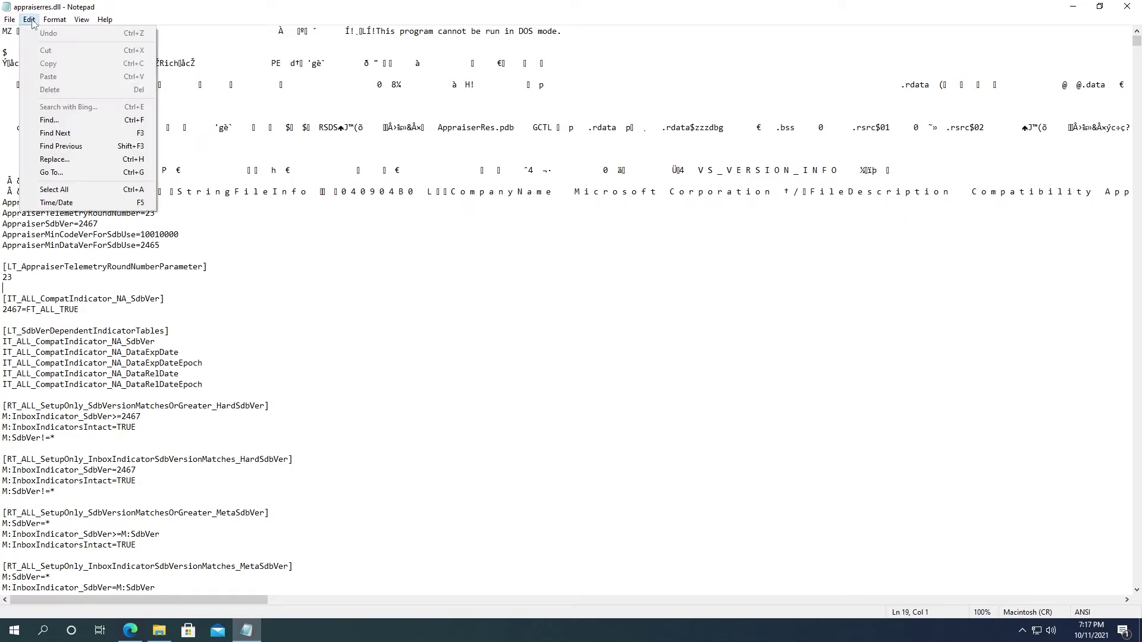
left_click(59, 121)
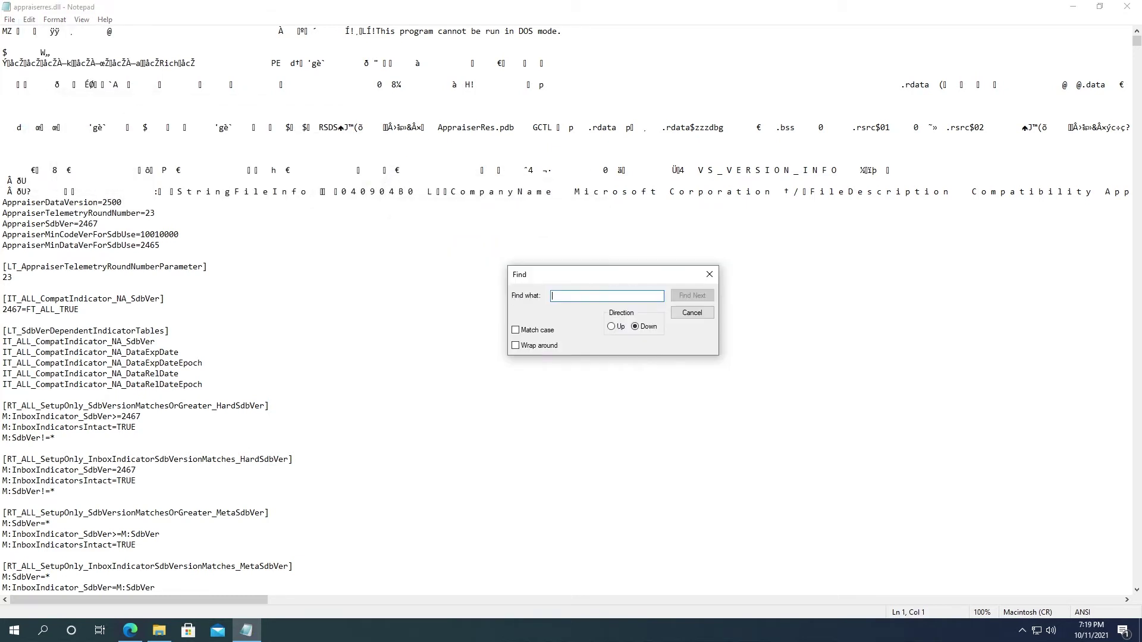
type("TPM")
left_click(692, 296)
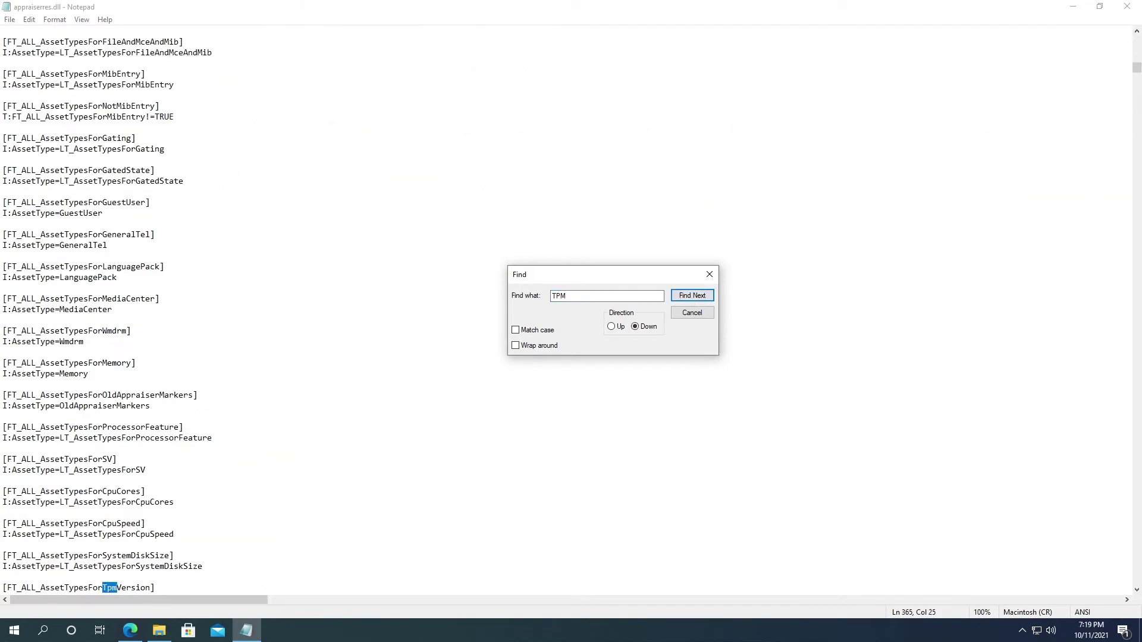
scroll(112, 315, "down", 2)
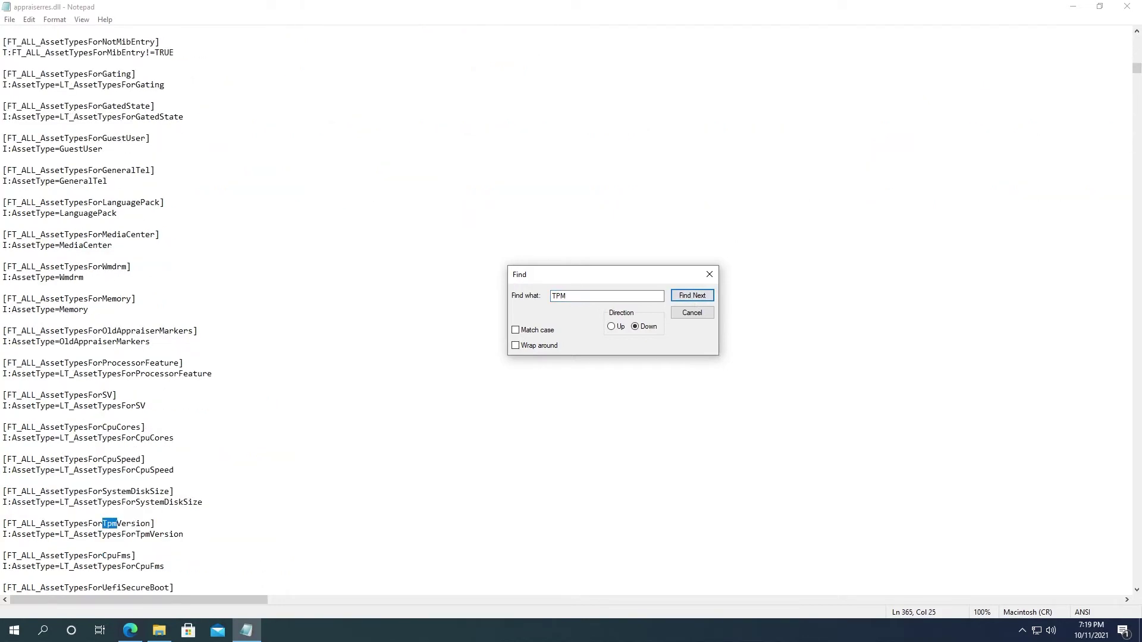
Step: Run setup from the Win11_English_x64 folder, allow it to make changes, and close it after the system requirements check
left_click(159, 631)
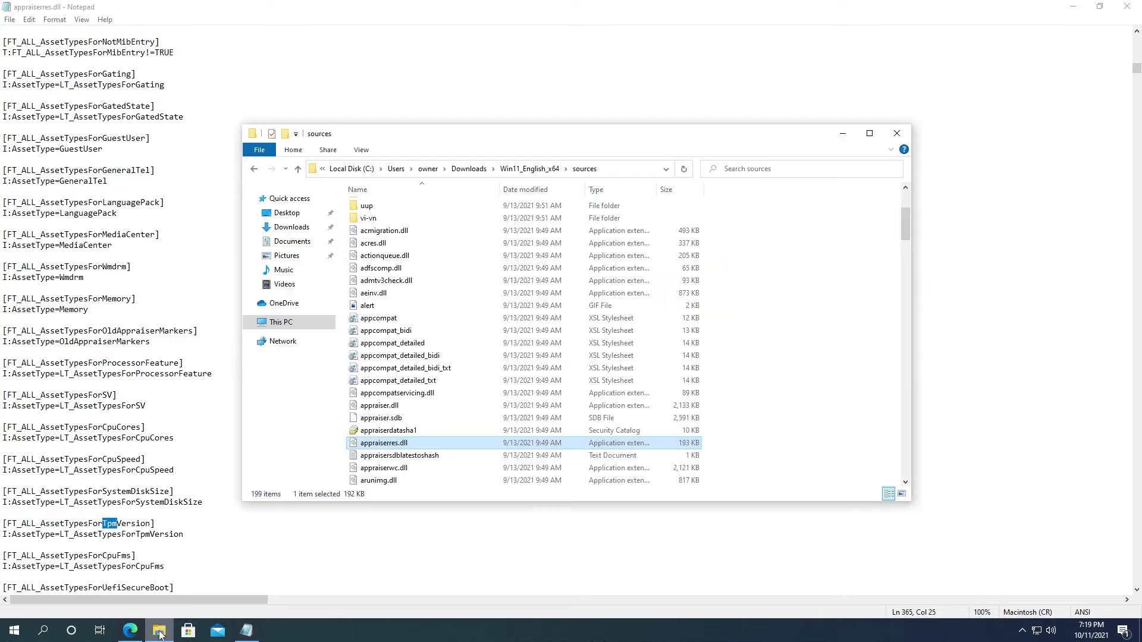
left_click(254, 169)
left_click(381, 295)
double_click(381, 295)
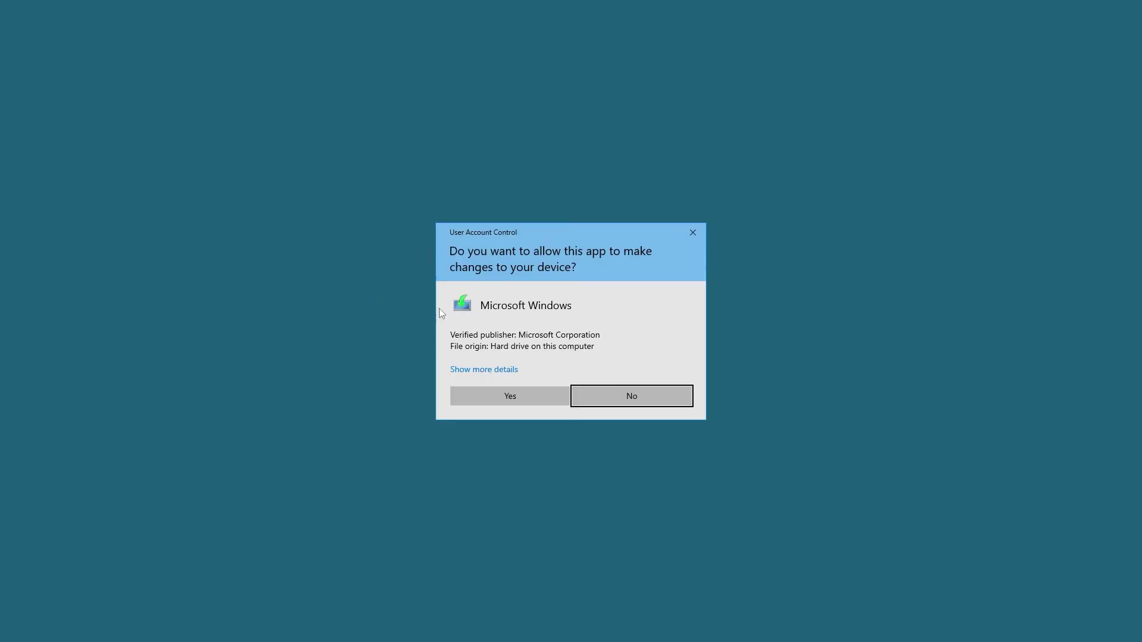
left_click(519, 388)
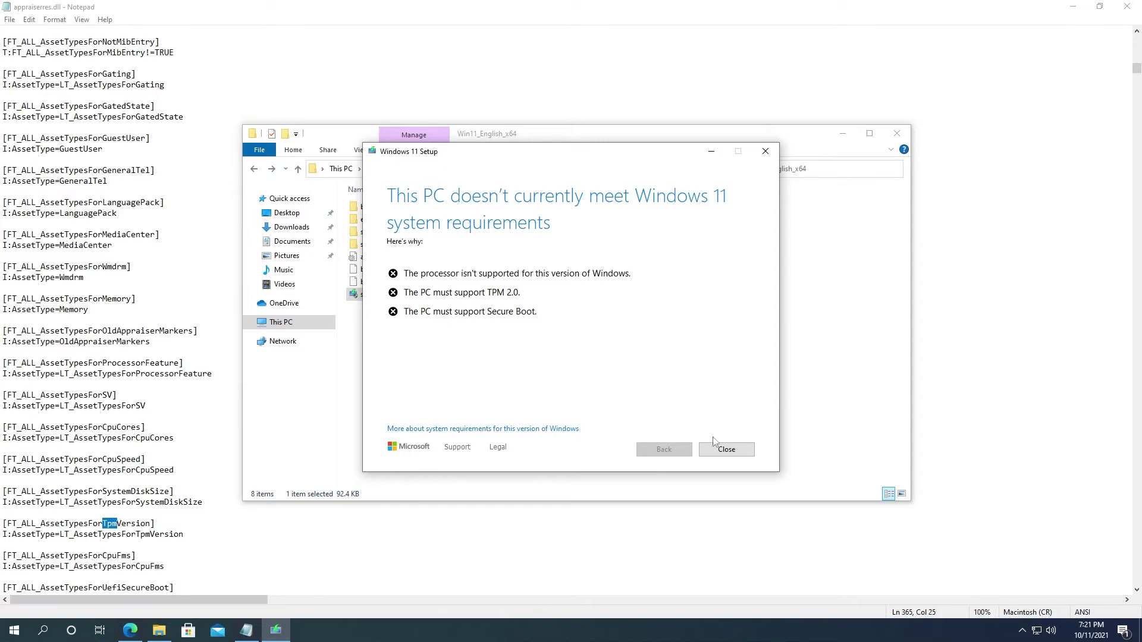
left_click(729, 455)
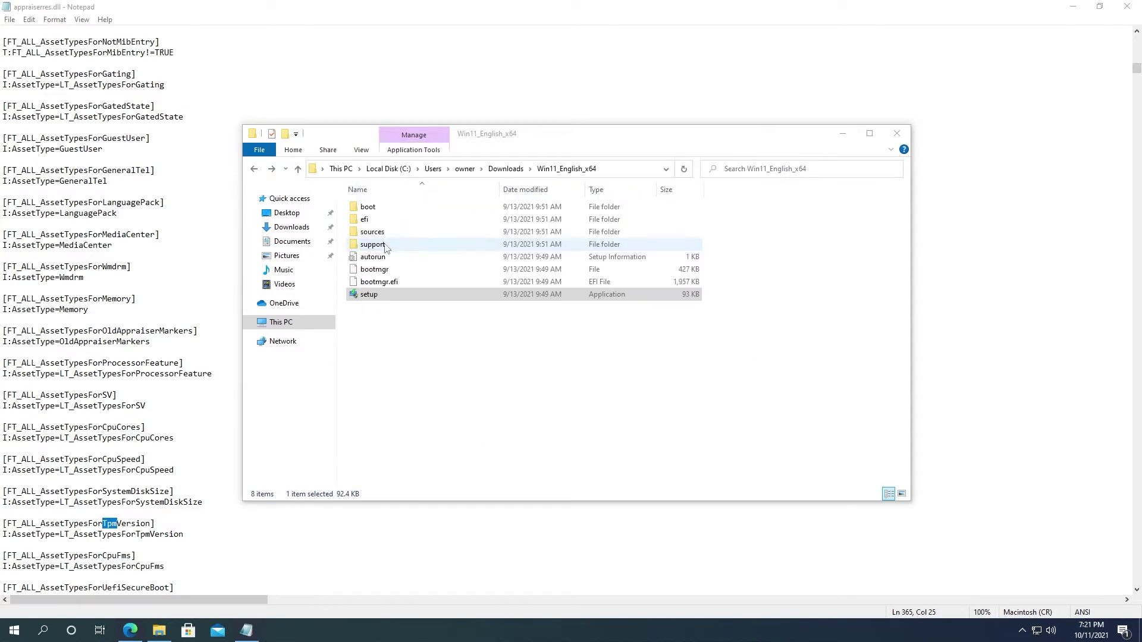
Step: Return to appraiserres.dll in Notepad and delete the [FT_ALL_AssetTypesForTpmVersion] section
double_click(380, 237)
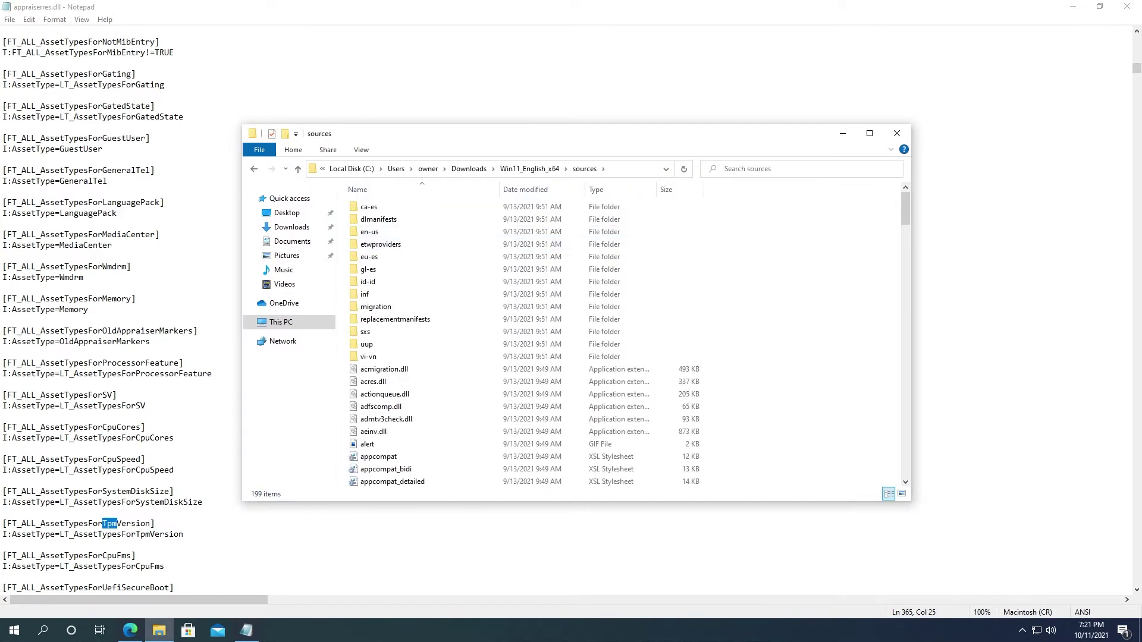
left_click(136, 74)
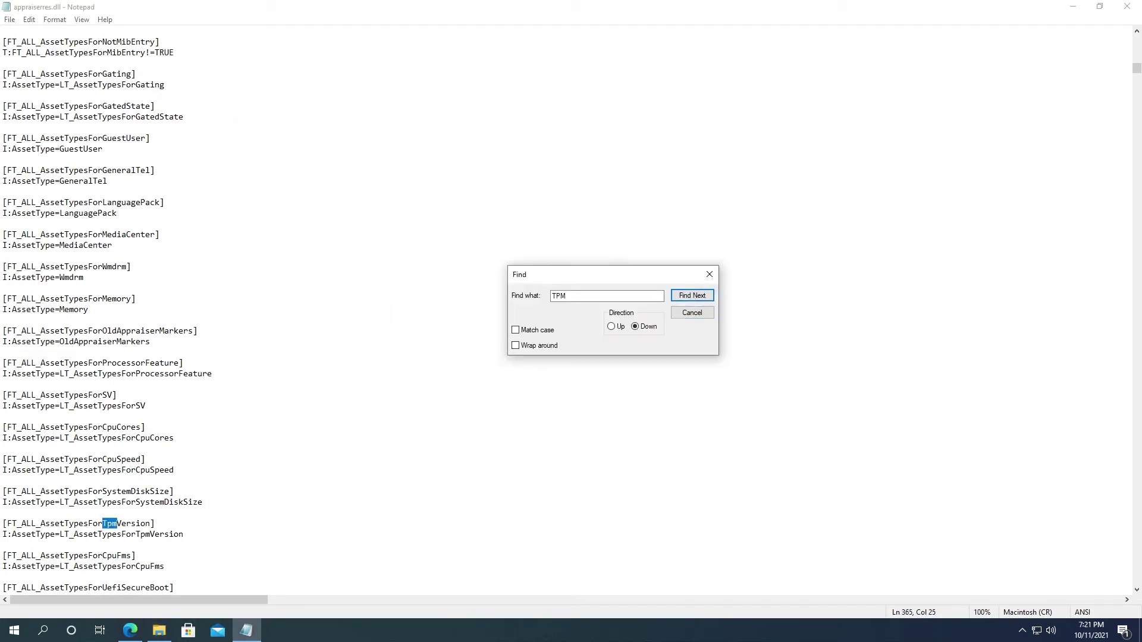
left_click_drag(186, 535, 2, 534)
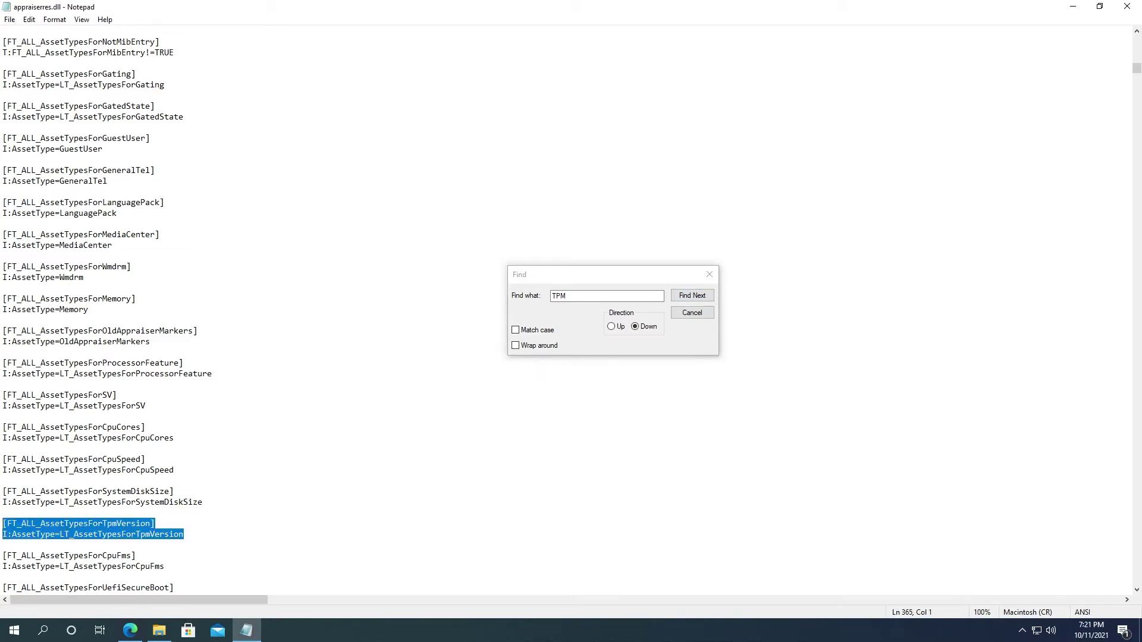
key("BackSpace")
key("BackSpace")
Step: Find the next TPM match and delete the [FT_ANY_SubBucket_124] section containing it
left_click(693, 296)
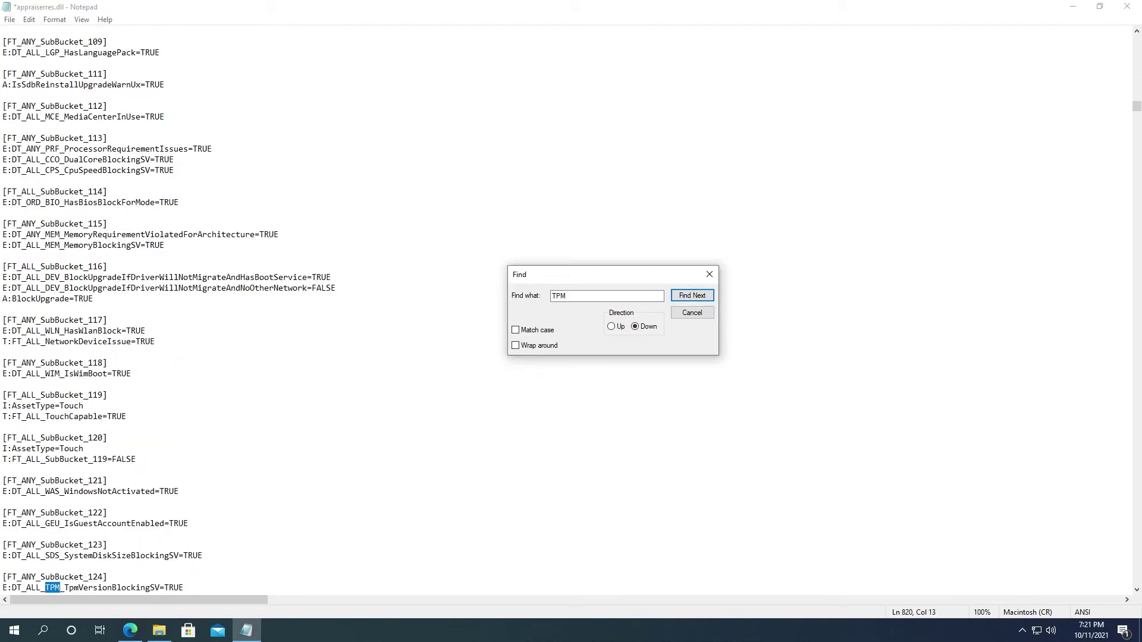
scroll(565, 417, "down", 2)
left_click_drag(185, 524, 2, 513)
key("BackSpace")
key("BackSpace")
Step: Find the TPM match following the removed SubBucket_124 section and delete its two lines
left_click(693, 296)
scroll(416, 446, "down", 3)
left_click_drag(148, 502, 2, 491)
key("BackSpace")
key("BackSpace")
Step: Find the next two TPM matches in appraiserres.dll and delete each of them
left_click(692, 296)
scroll(416, 416, "down", 1)
key("BackSpace")
key("BackSpace")
left_click(693, 296)
key("BackSpace")
key("BackSpace")
Step: Delete the TpmVersion entry from the [LT_AssetTypesForSV] list
left_click_drag(59, 523, 2, 523)
left_click(692, 296)
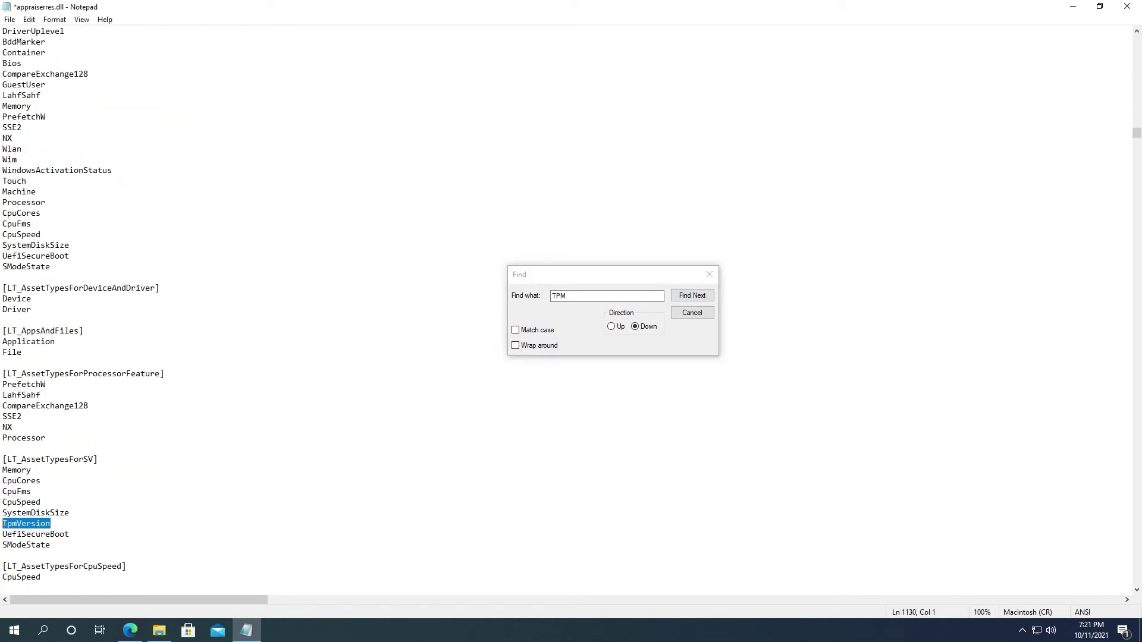
key("BackSpace")
key("BackSpace")
Step: Find and delete the next two-line TPM section and the TpmVersion entry under [LT_AssetTypesForBlockingSystem]
left_click(693, 296)
scroll(416, 416, "down", 2)
left_click_drag(143, 470, 2, 459)
key("BackSpace")
key("BackSpace")
left_click(692, 296)
left_click_drag(60, 523, 2, 523)
key("BackSpace")
key("BackSpace")
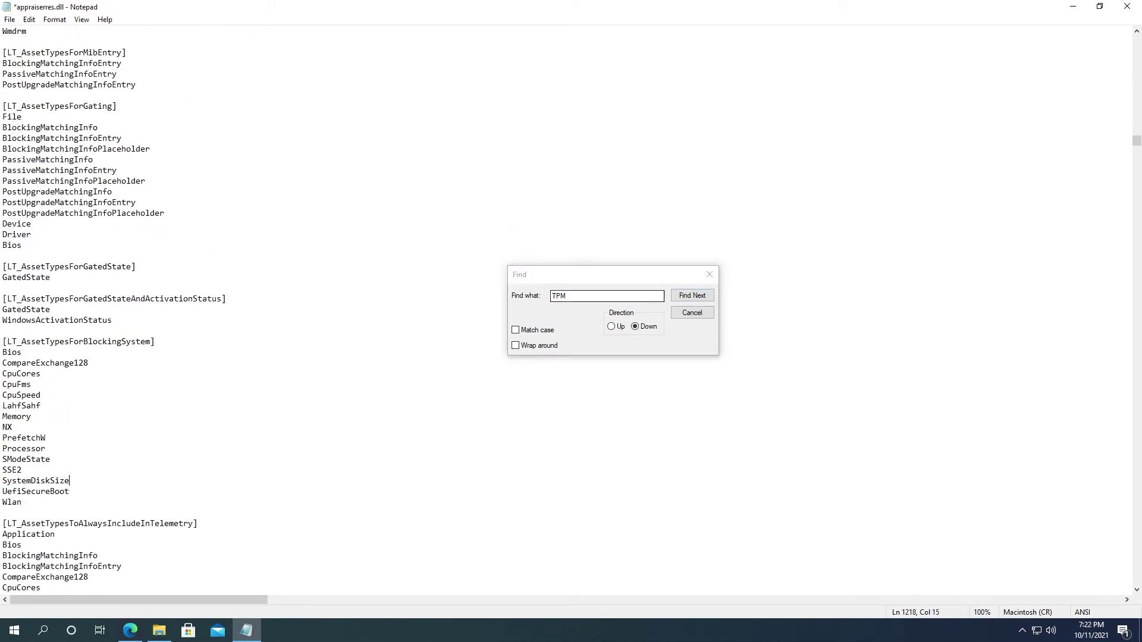
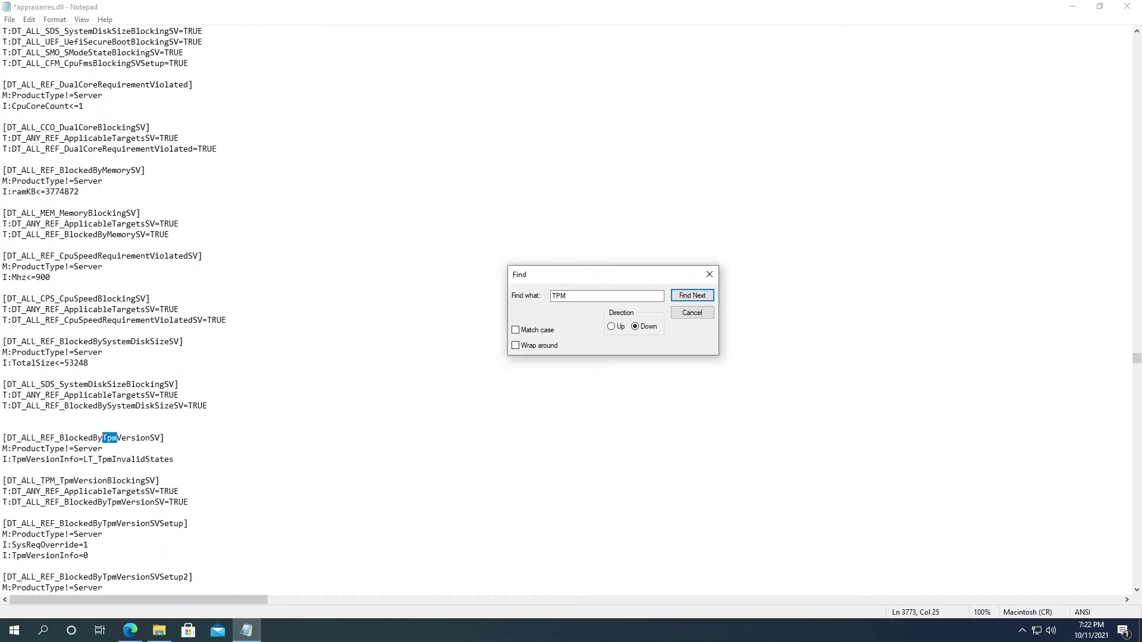
Step: Delete the [DT_ALL_REF_BlockedByTpmVersionSV] and [DT_ALL_TPM_TpmVersionBlockingSV] sections
left_click_drag(176, 459, 2, 437)
key("BackSpace")
key("BackSpace")
key("BackSpace")
left_click_drag(188, 459, 2, 438)
key("BackSpace")
key("BackSpace")
Step: Delete the [DT_ALL_REF_BlockedByTpmVersionSVSetup] and [DT_ALL_REF_BlockedByTpmVersionSVSetup2] sections
left_click_drag(88, 491, 2, 459)
key("BackSpace")
key("BackSpace")
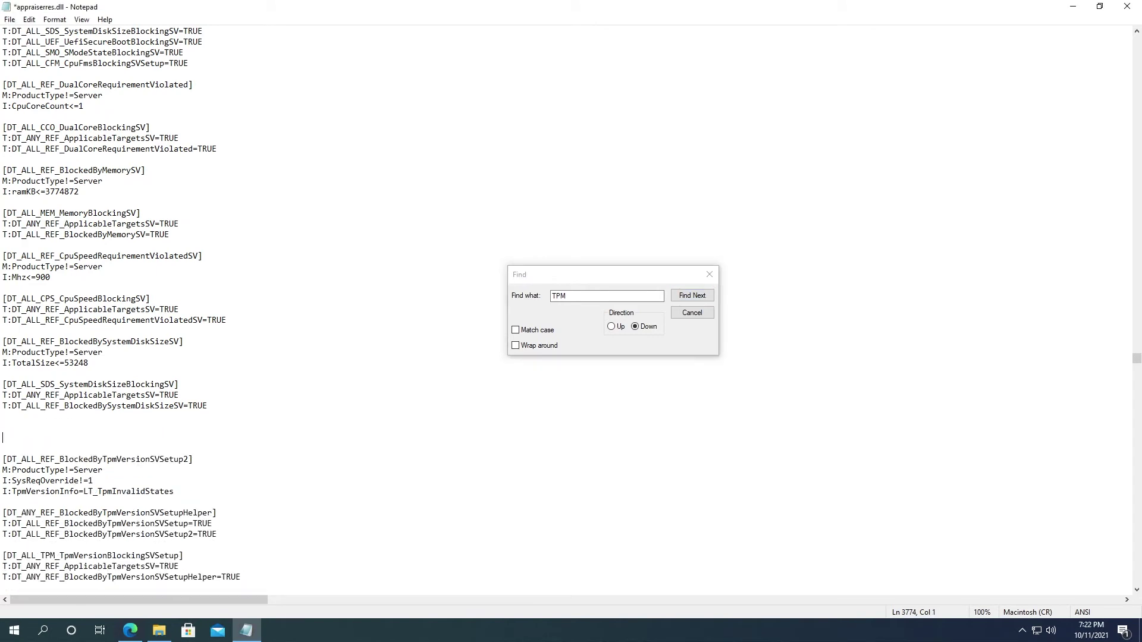
left_click_drag(173, 491, 3, 459)
key("BackSpace")
key("BackSpace")
Step: Delete the [DT_ANY_REF_BlockedByTpmVersionSVSetupHelper] and [DT_ALL_TPM_TpmVersionBlockingSVSetup] sections
left_click_drag(218, 502, 2, 481)
key("BackSpace")
key("BackSpace")
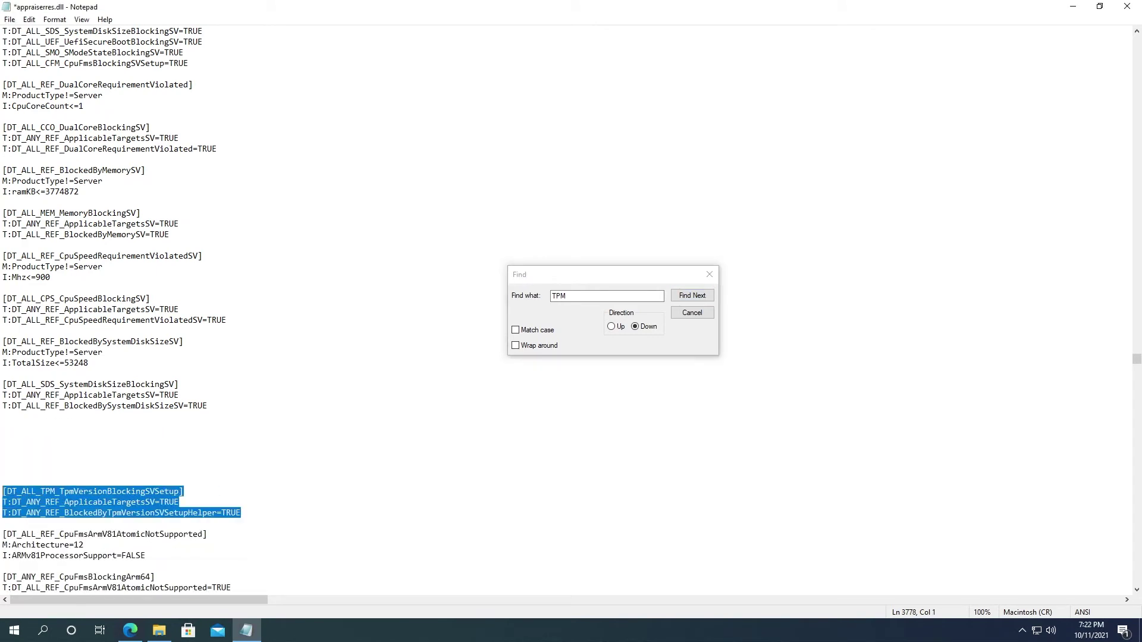
key("BackSpace")
key("BackSpace")
Step: Find the next TPM match after the removed blocking sections and delete its line
left_click(692, 296)
left_click_drag(155, 524, 2, 523)
key("BackSpace")
key("BackSpace")
Step: Find and delete the Tpm=FT_ALL_CompatMarker_BlockedByTpmVersion line under [IT_ALL_CompatIndicator_FreshMarkers_RedReason]
left_click(693, 296)
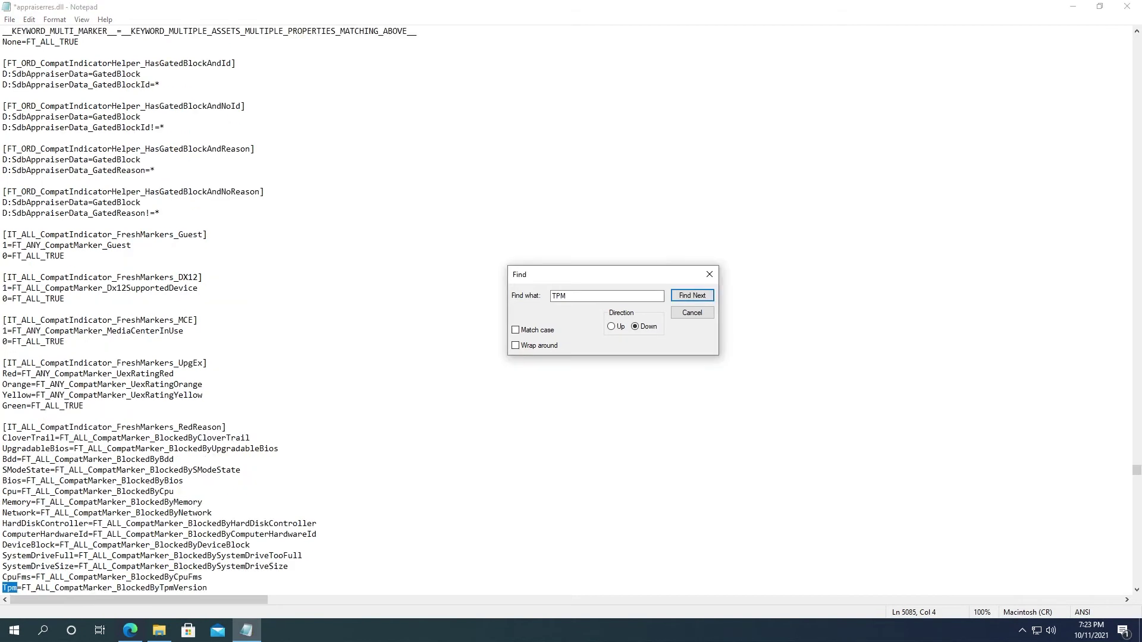
scroll(357, 357, "down", 3)
left_click_drag(207, 491, 2, 491)
key("BackSpace")
key("BackSpace")
Step: Find and delete the TPM line under [FT_ANY_CompatIndicatorHelper_SpecificRedReasons], and search for any further TPM matches
left_click(692, 295)
left_click_drag(222, 491, 2, 492)
key("BackSpace")
key("BackSpace")
left_click(693, 295)
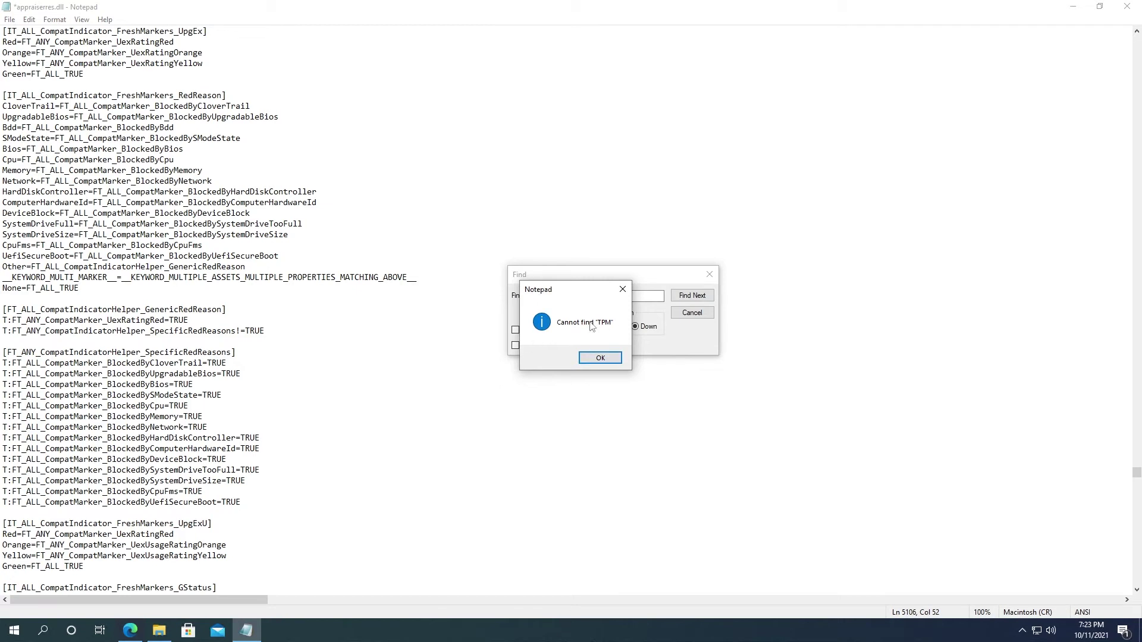
left_click(602, 358)
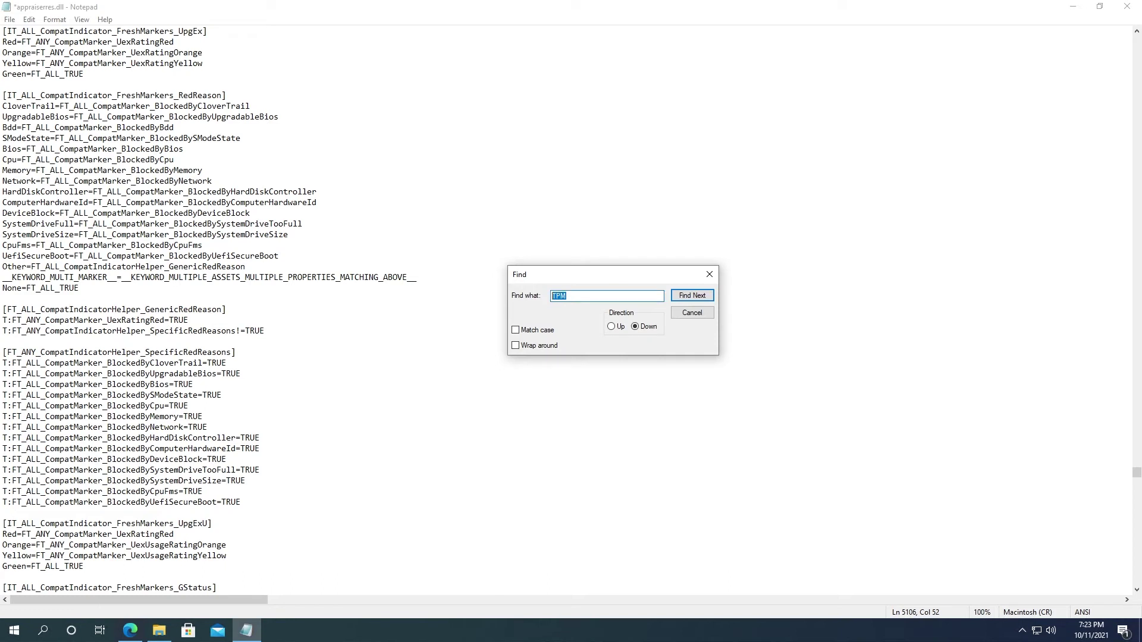
Step: Search for UEFI and delete the line T:FT_ALL_CompatMarker_BlockedByUefiSecureBoot=TRUE
key("BackSpace")
type("UEFI")
left_click(691, 296)
left_click_drag(241, 502, 2, 502)
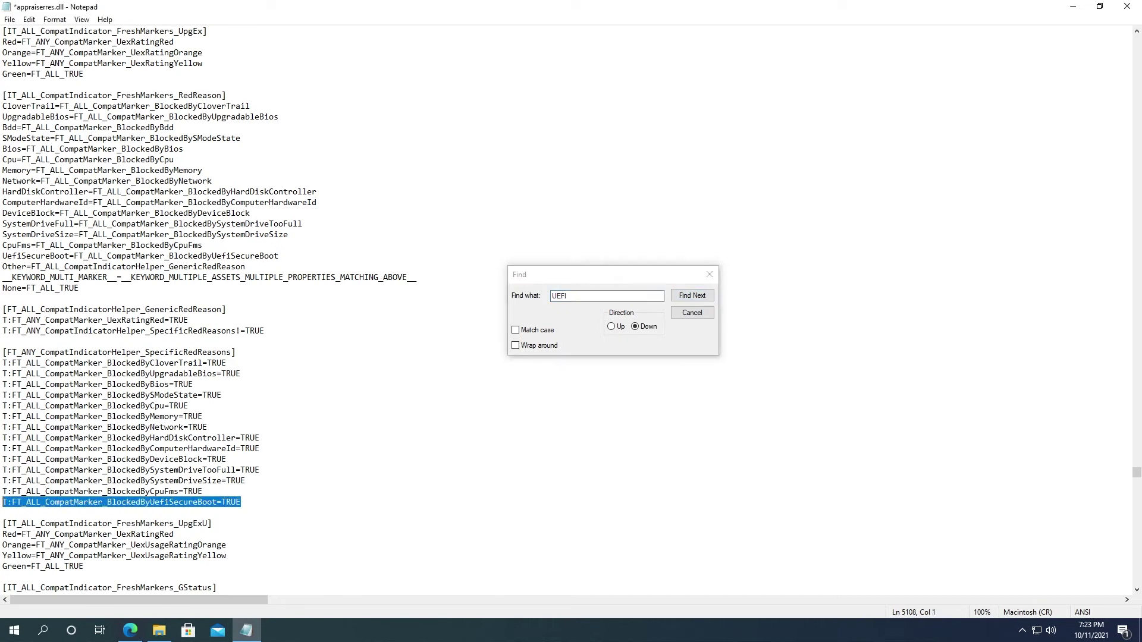
key("Delete")
Step: Search for any further UEFI matches, close the search and save appraiserres.dll
left_click(699, 300)
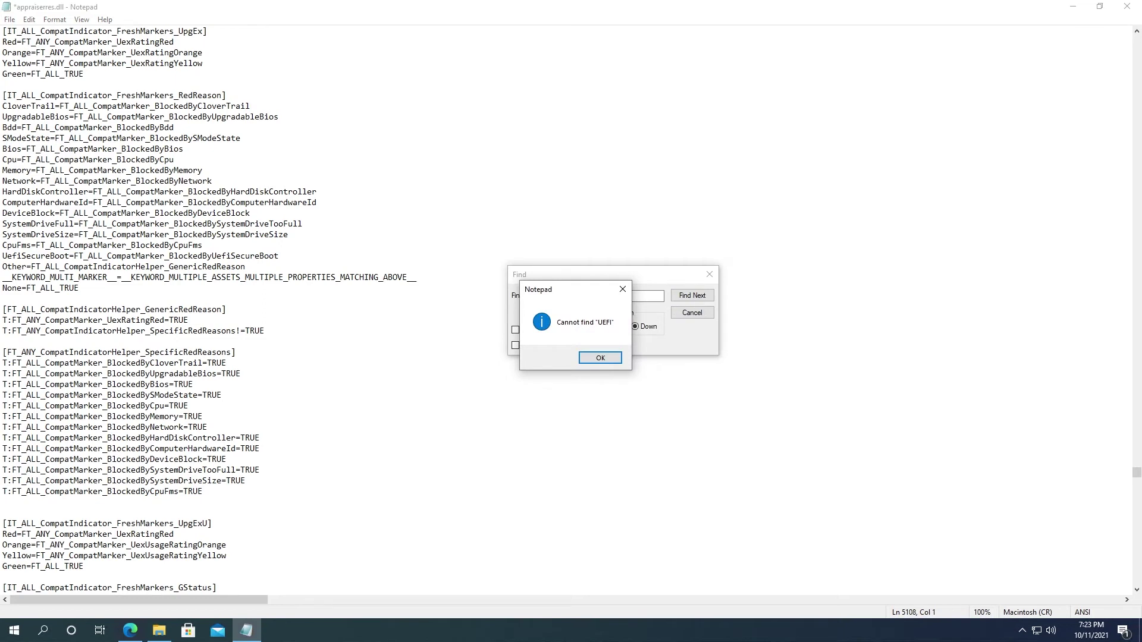
key("Return")
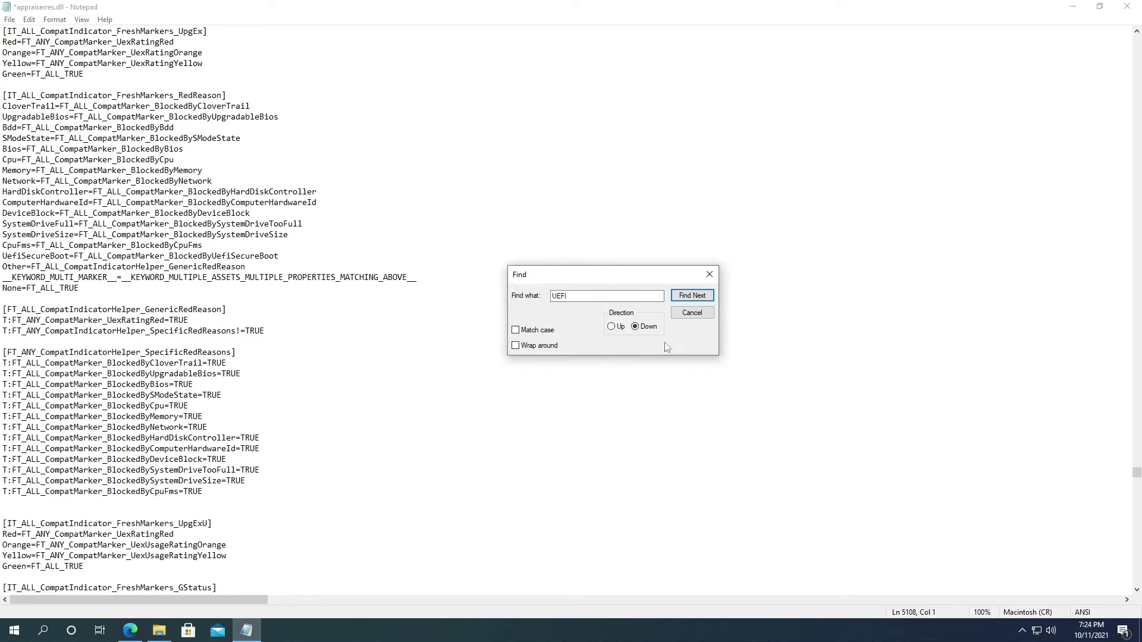
left_click(709, 274)
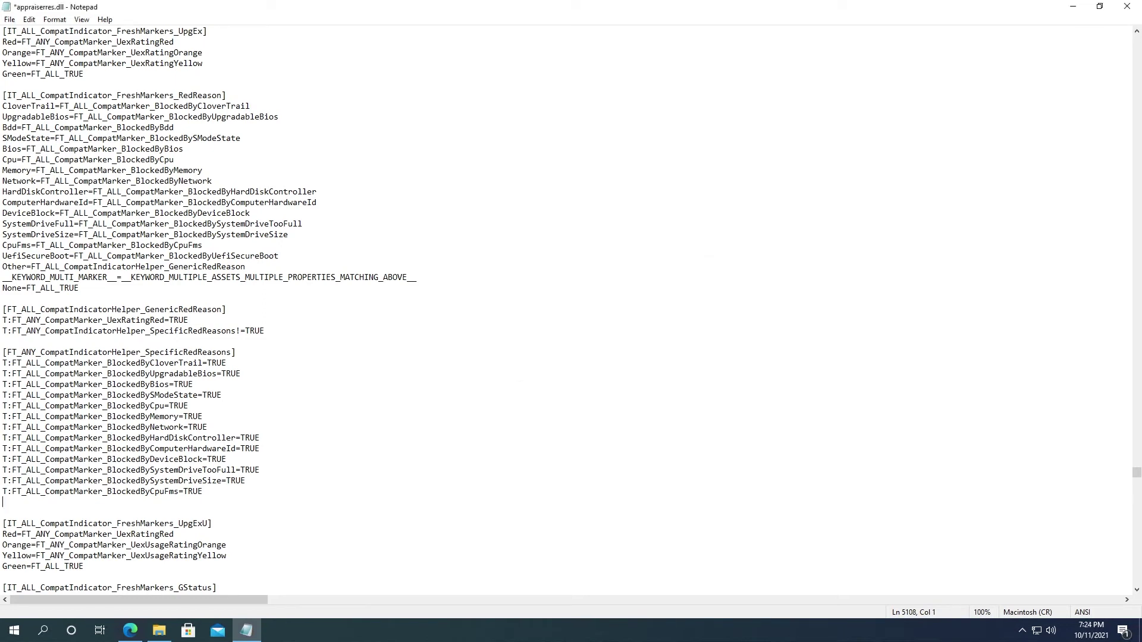
left_click(13, 21)
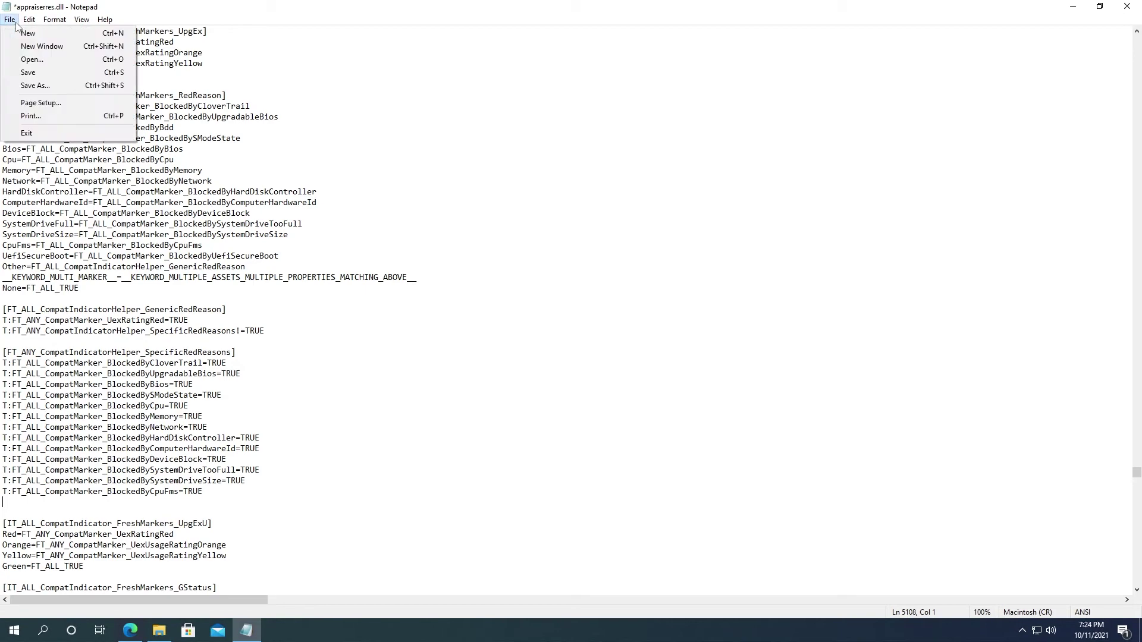
left_click(44, 73)
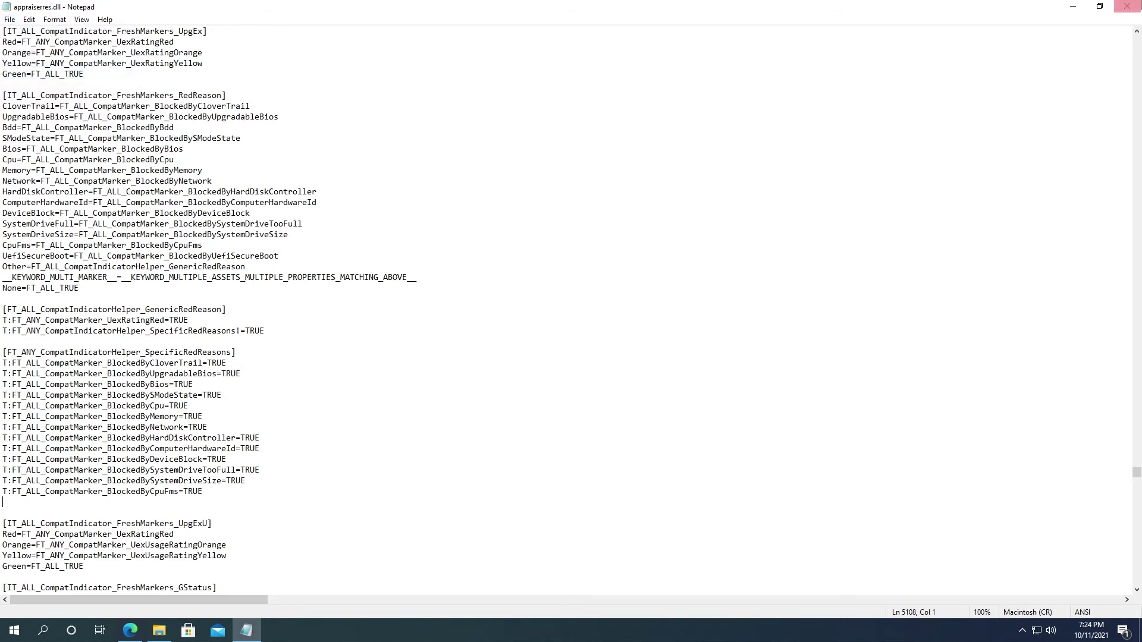
Step: Close the saved appraiserres.dll and reopen it from the sources folder with Notepad
left_click(1127, 7)
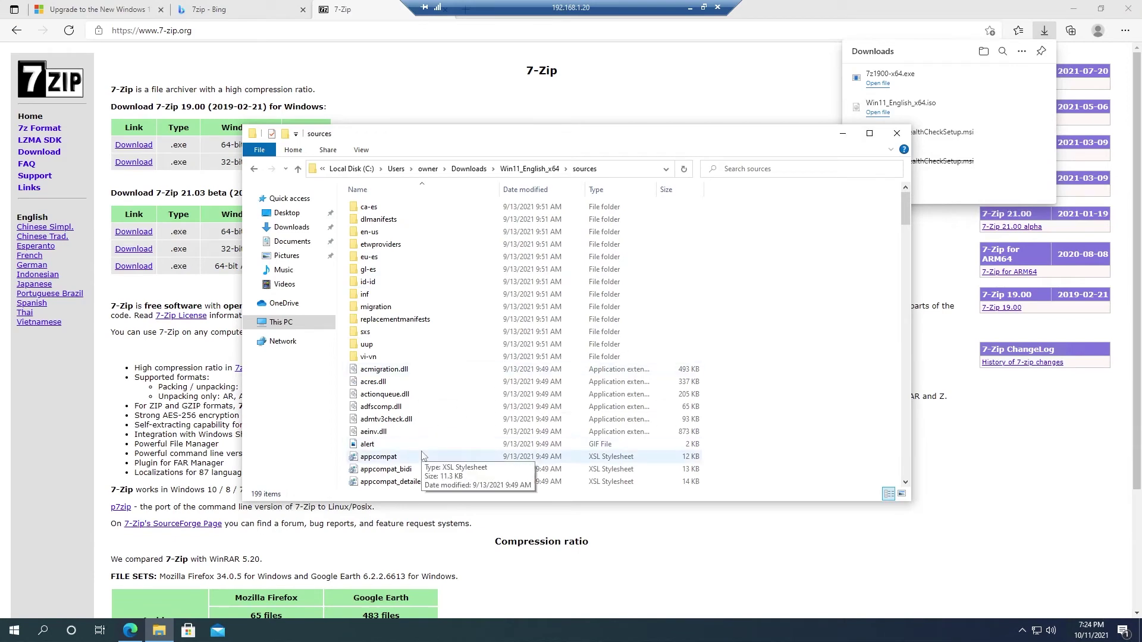
scroll(421, 457, "down", 4)
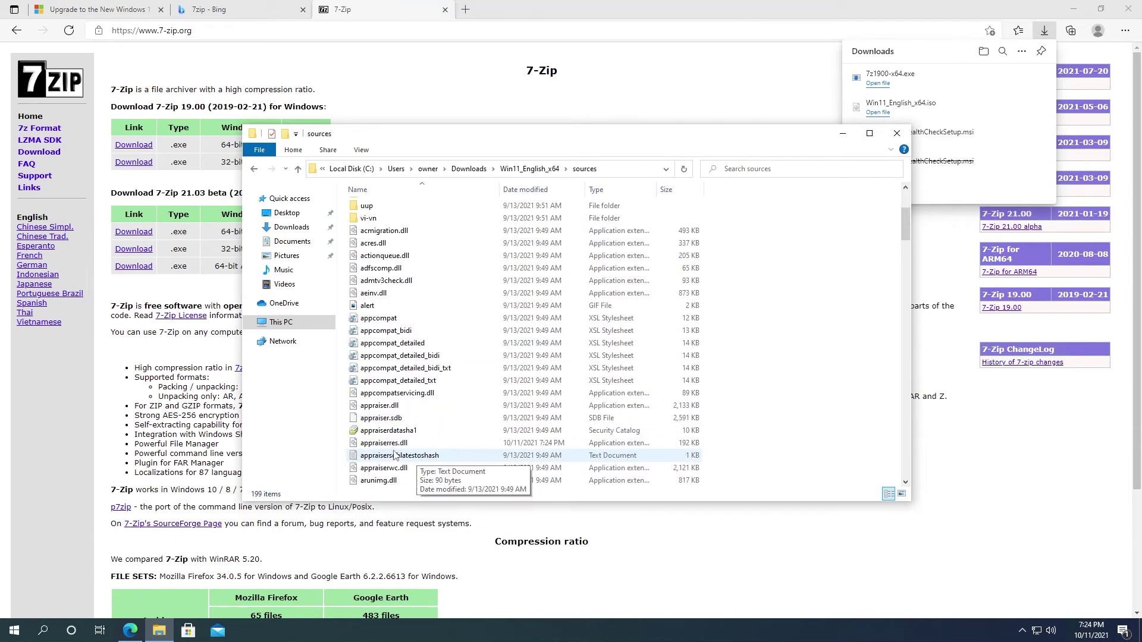
right_click(398, 445)
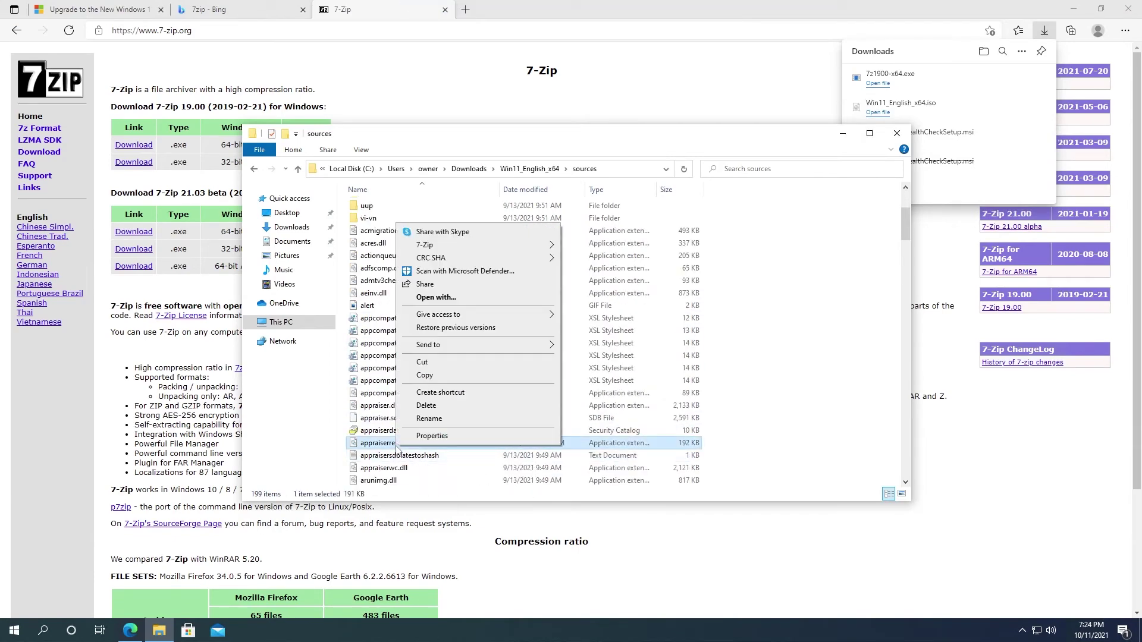
left_click(462, 298)
left_click(513, 284)
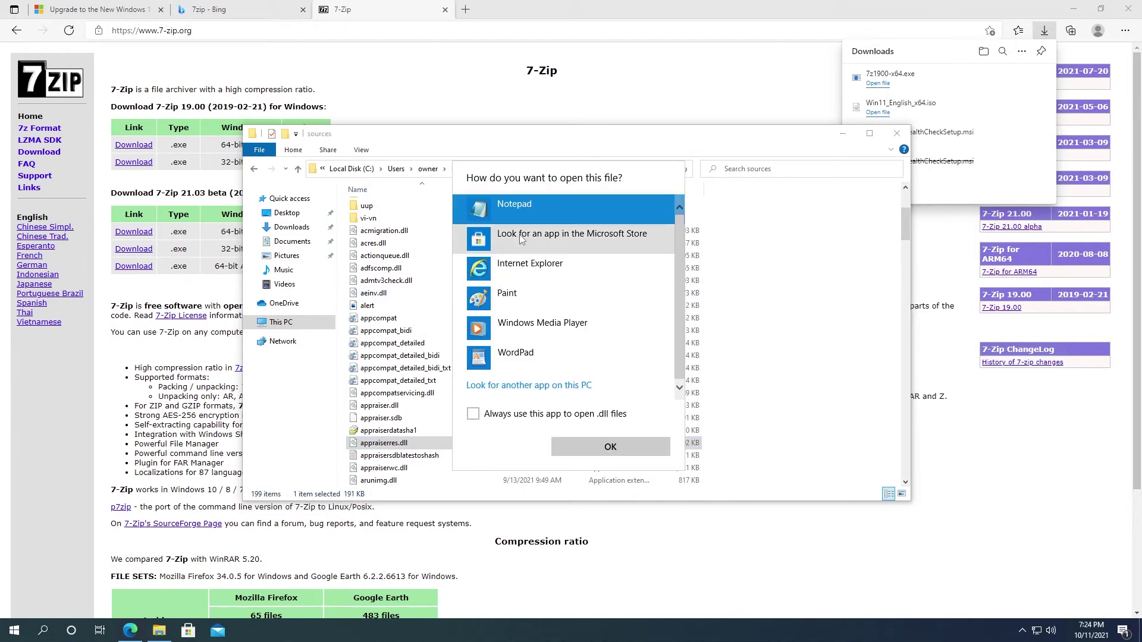
double_click(523, 208)
Step: Search the reopened appraiserres.dll for TPM to check the saved edit, and close the file
left_click(76, 86)
mouse_move(96, 86)
left_click(125, 187)
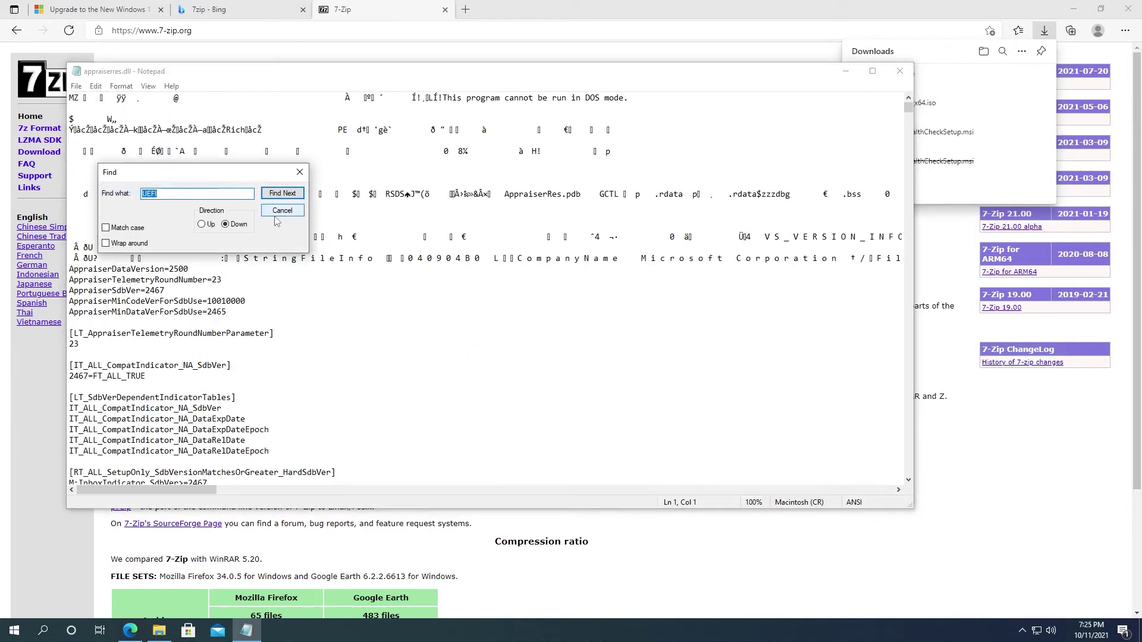
type("TPM")
key("Return")
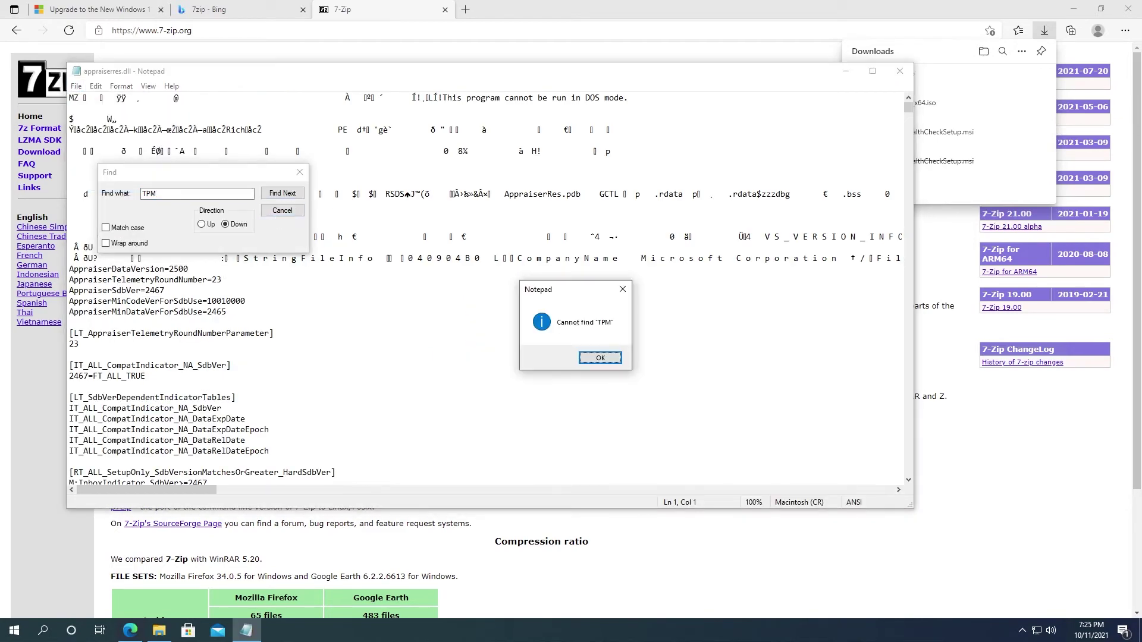
key("Return")
key("Escape")
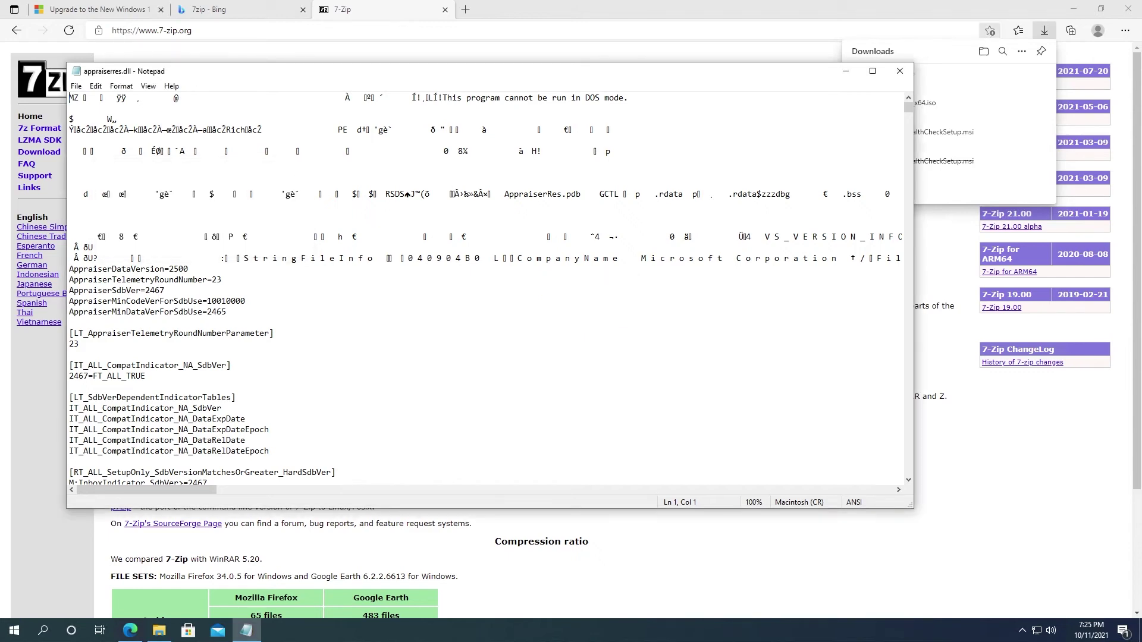
left_click(900, 70)
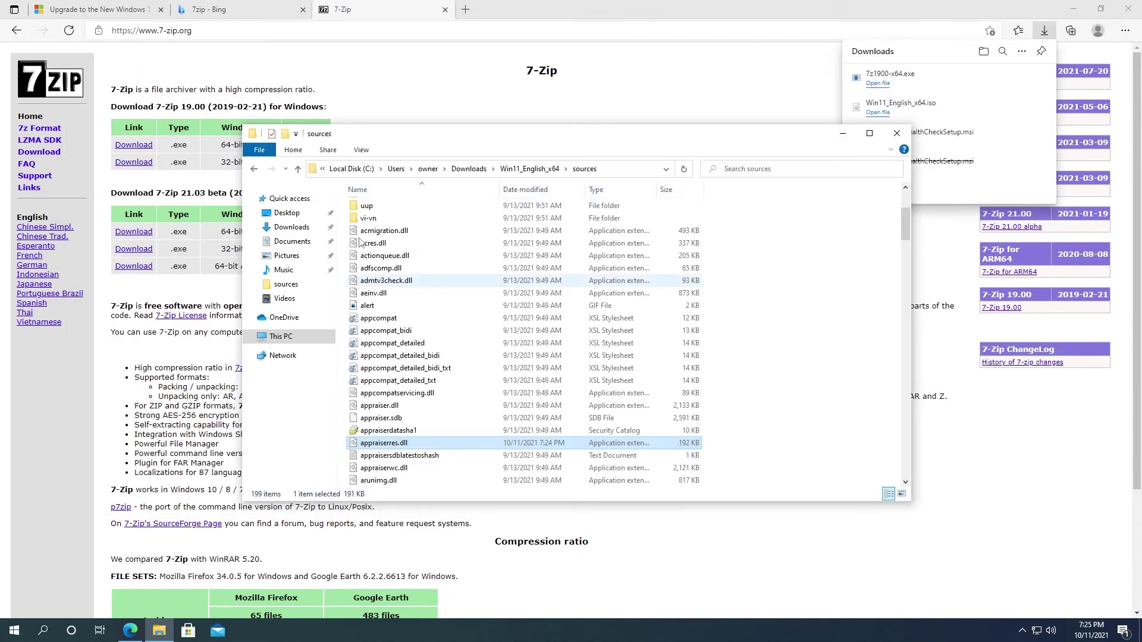
Step: Return to the Win11_English_x64 folder, minimize the browser and run setup, allowing it to make changes
left_click(253, 171)
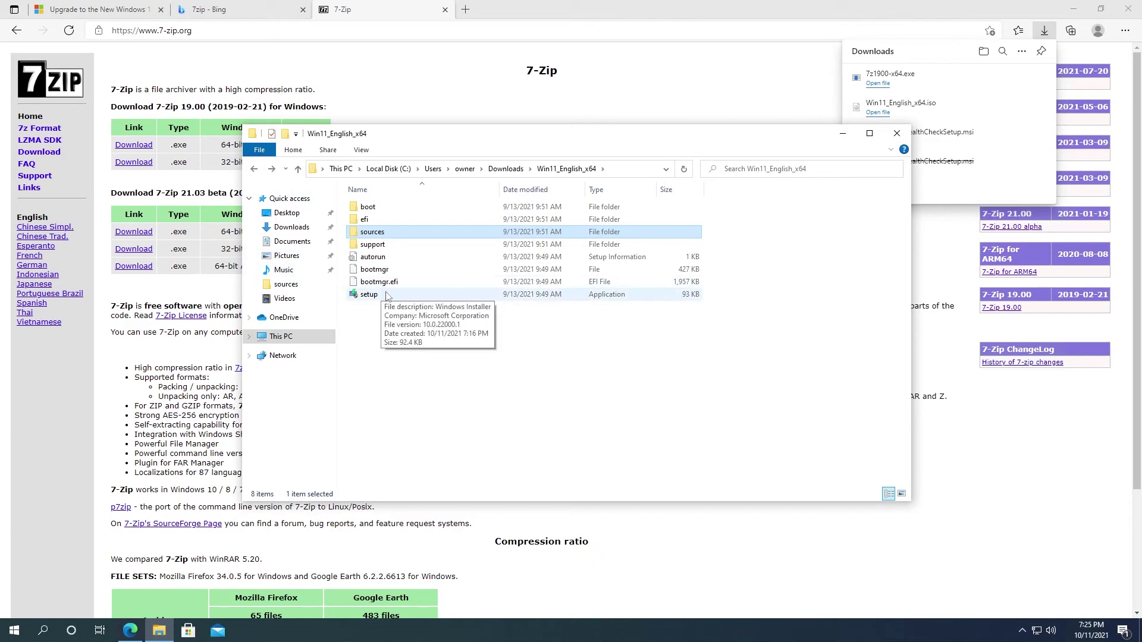
left_click(1075, 7)
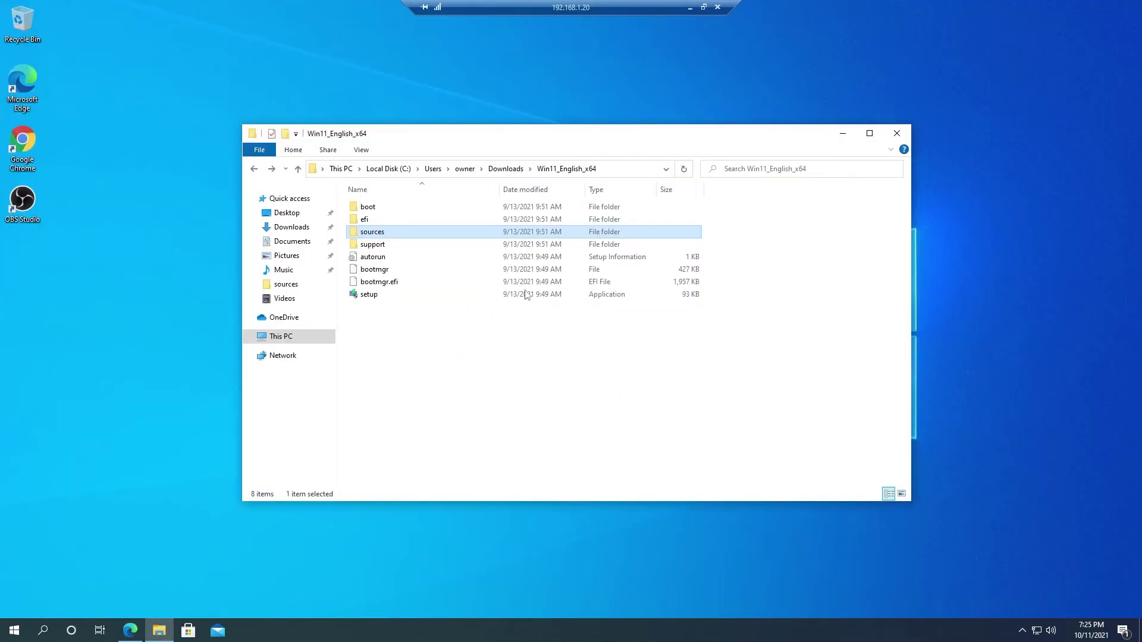
double_click(369, 294)
left_click(494, 395)
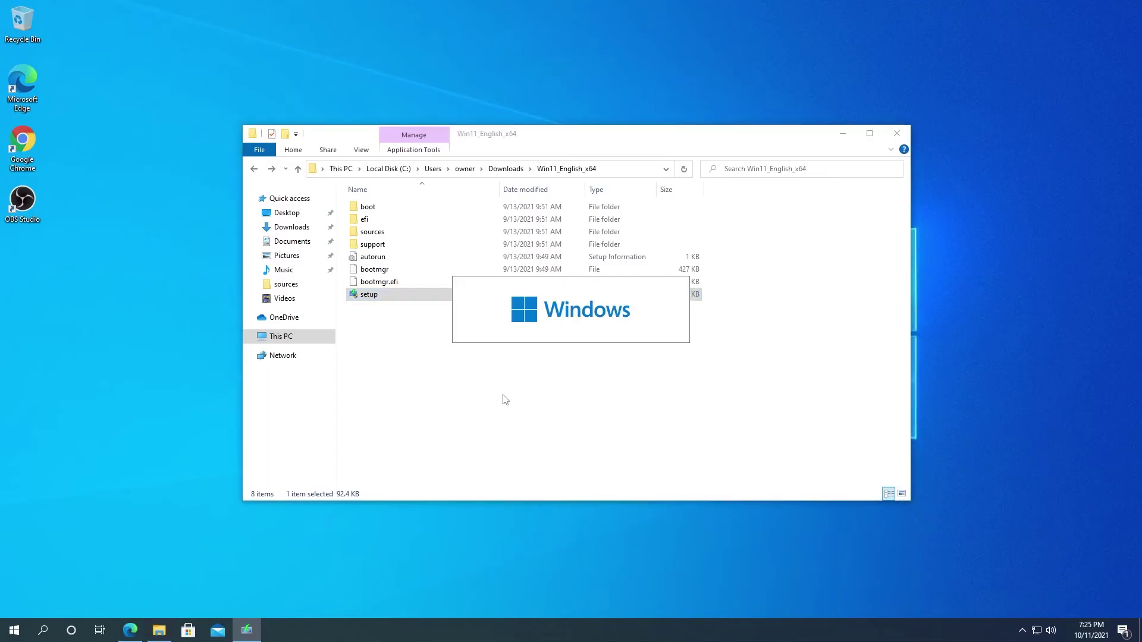
Step: Proceed through Windows 11 Setup, accept the license terms and start installing Windows 11 Enterprise with personal files and apps kept
left_click(727, 450)
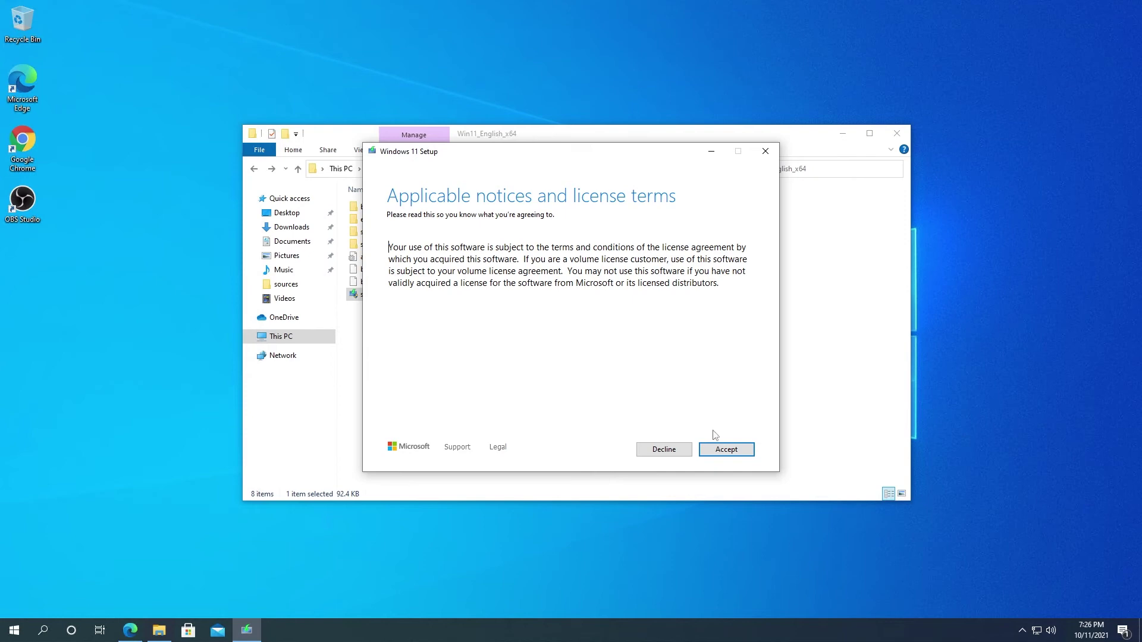
left_click(726, 451)
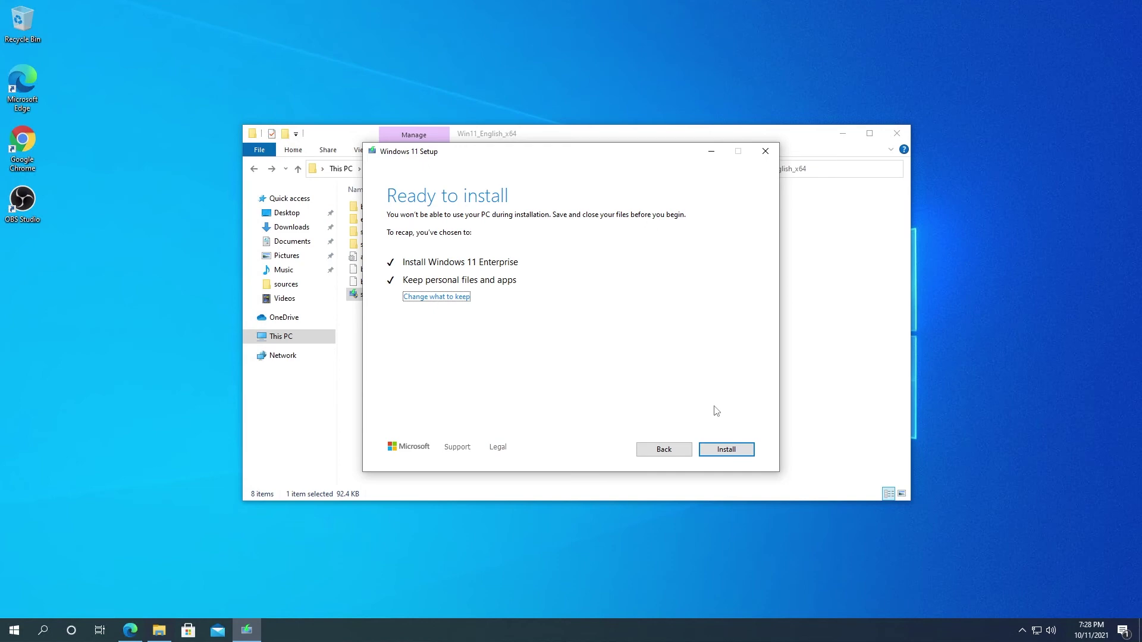
left_click(730, 456)
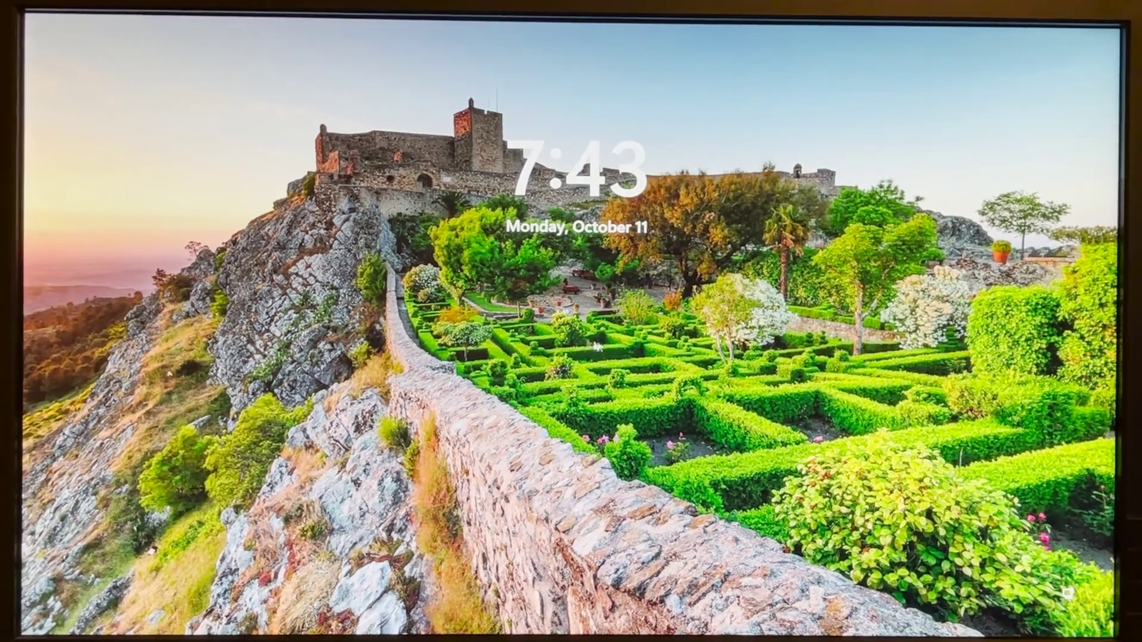
Step: Dismiss the lock screen and sign in to Windows with the account password
left_click(600, 330)
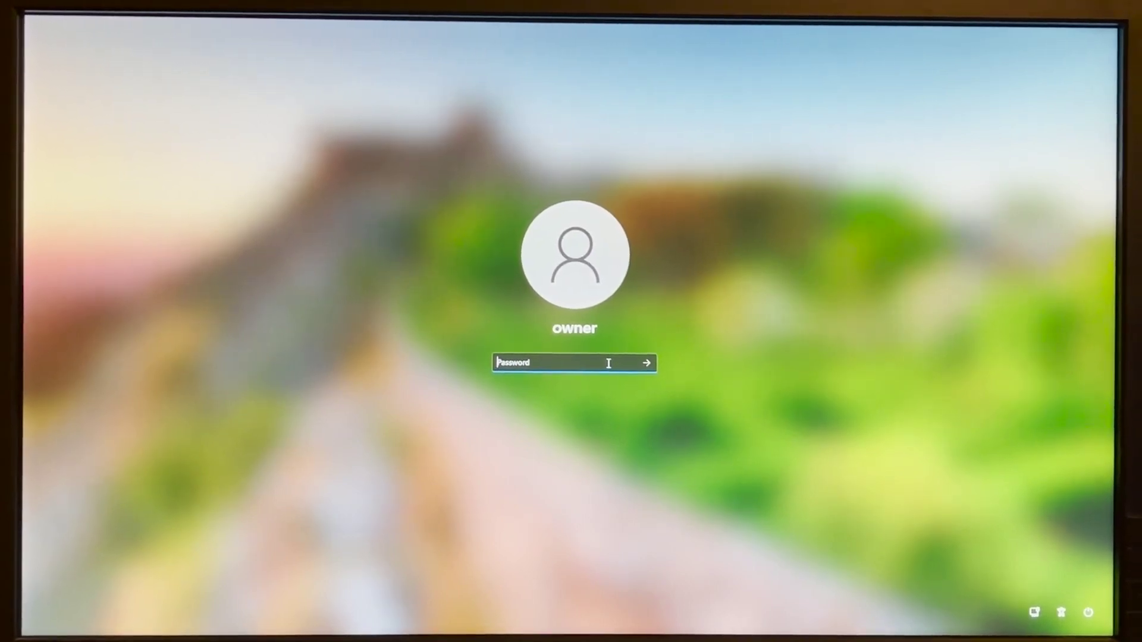
type("********")
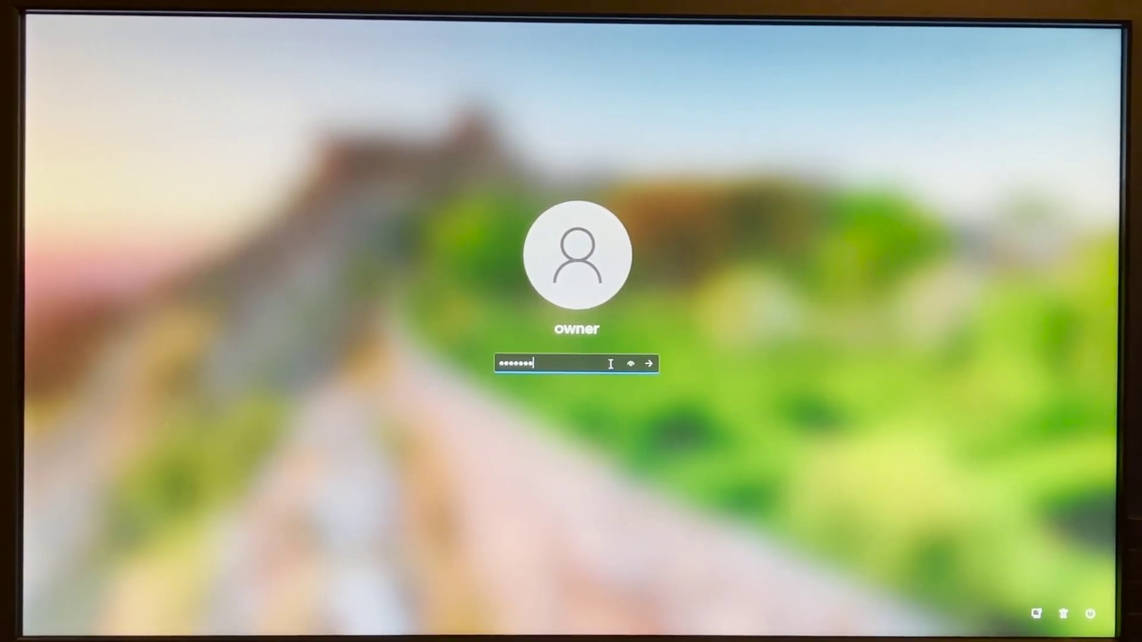
key("Return")
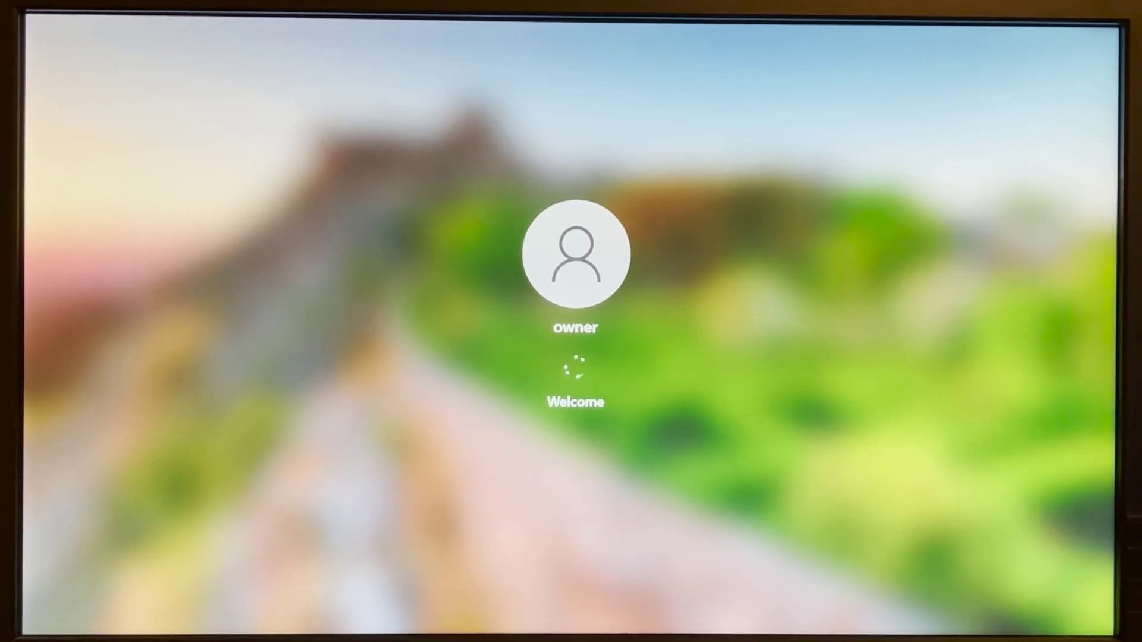